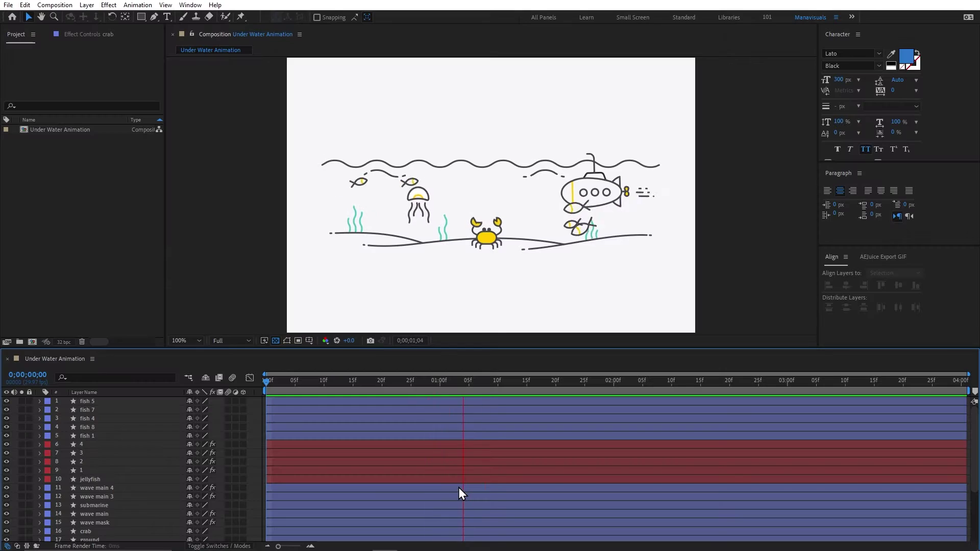
Queue the Under Water Animation and render it as a JPEG sequence.
key("ctrl+m")
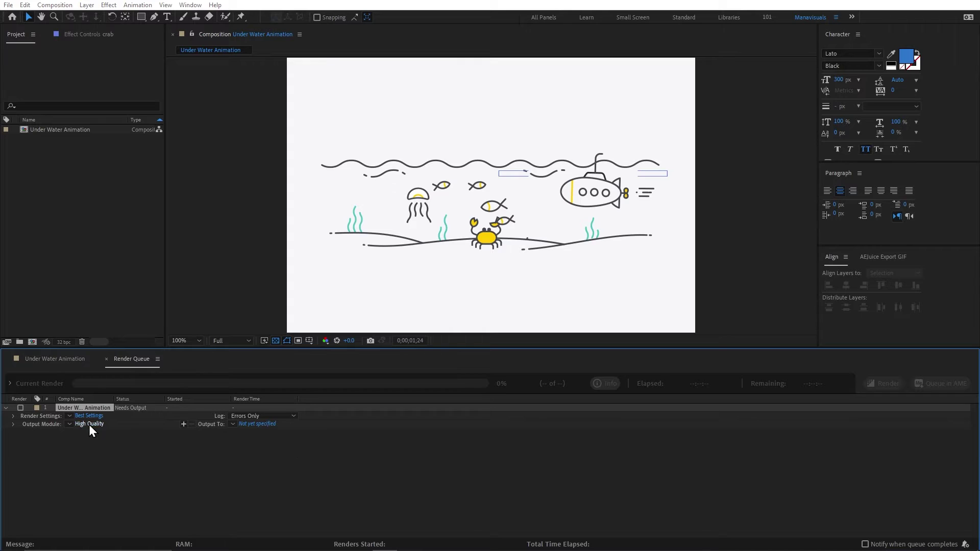
left_click(90, 424)
left_click(430, 110)
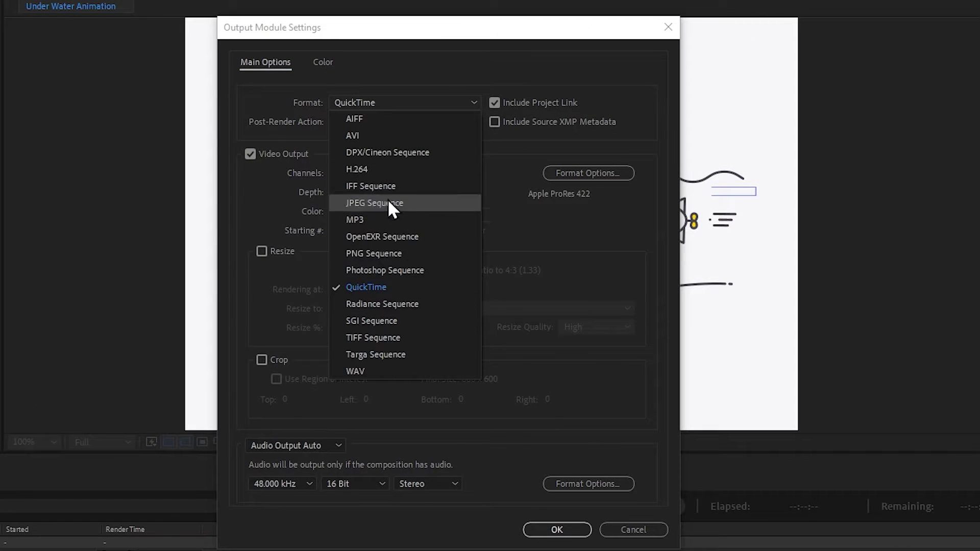
left_click(428, 203)
key("Return")
left_click(902, 385)
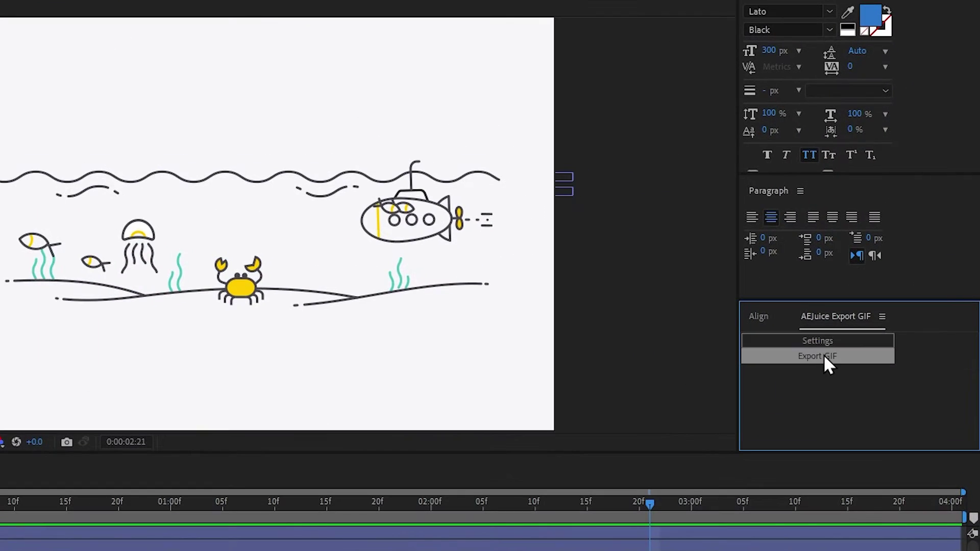
Export the animation as a GIF with AEJuice and open the GIF to preview it.
left_click(830, 356)
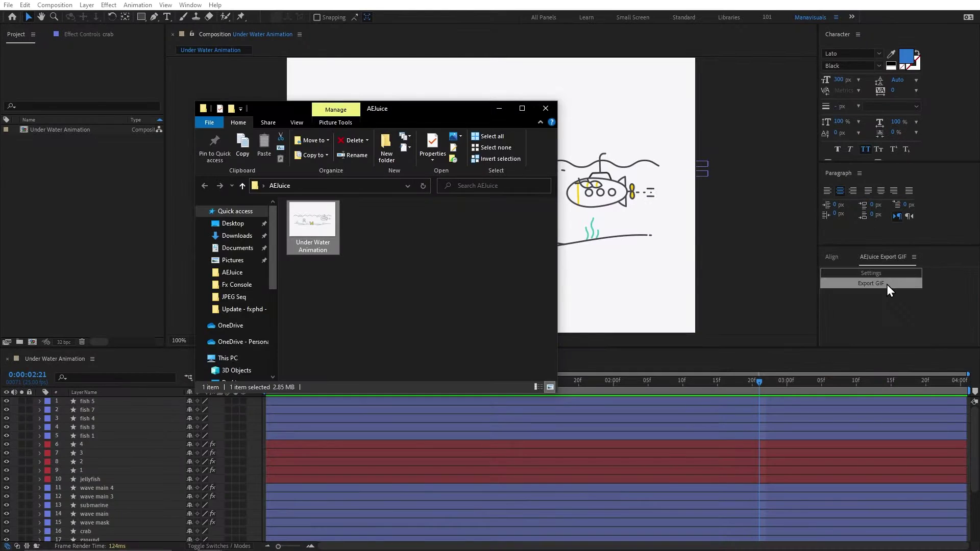
double_click(326, 225)
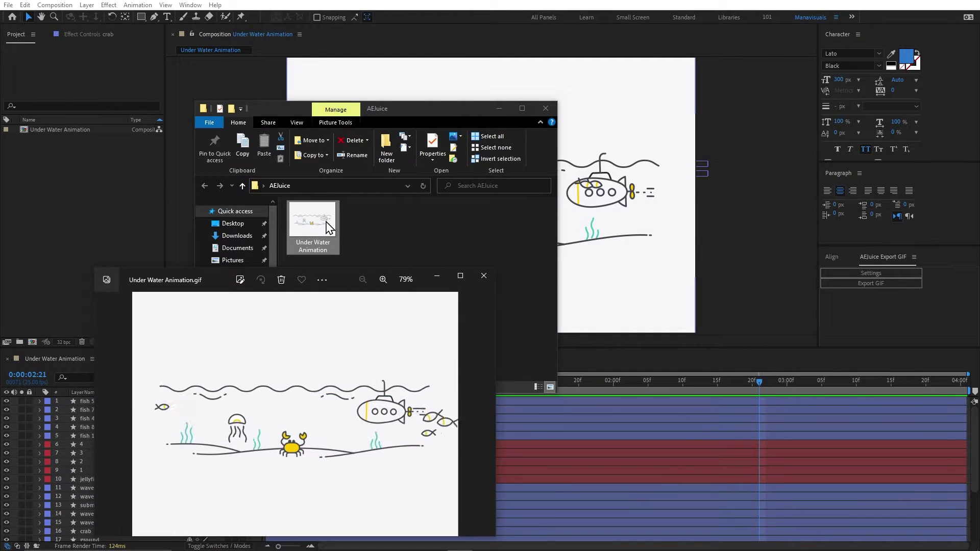
left_click(857, 275)
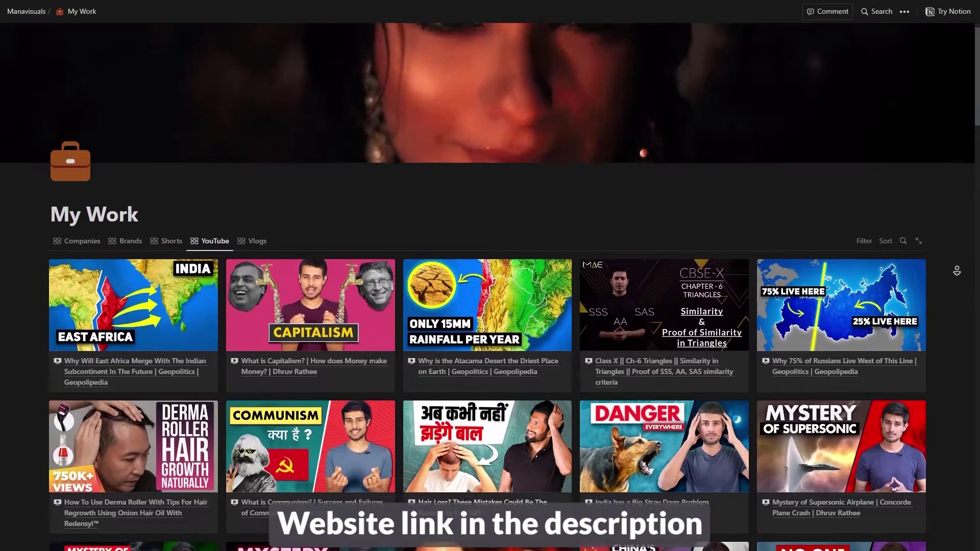
scroll(490, 286, "down", 4)
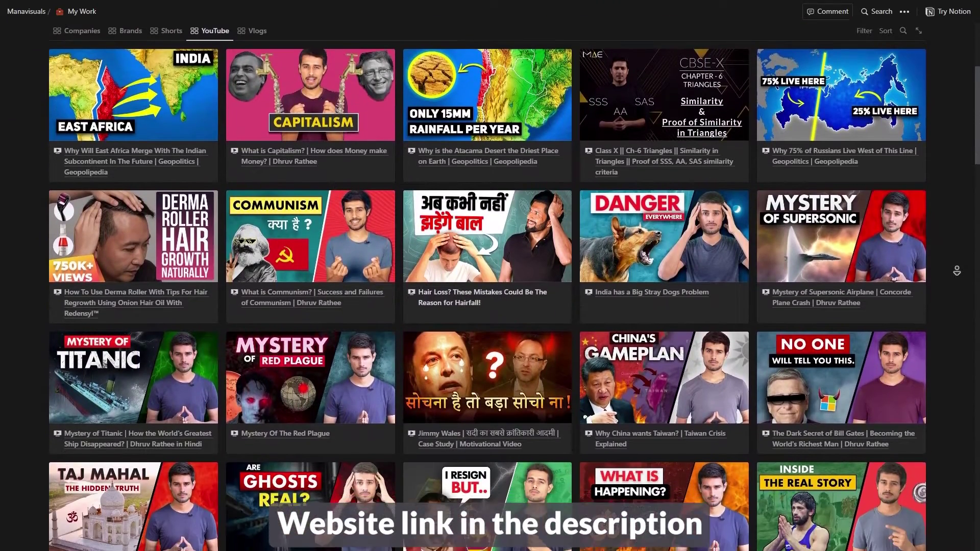
scroll(490, 286, "down", 1)
scroll(490, 286, "down", 1)
scroll(490, 286, "down", 1)
scroll(491, 285, "down", 1)
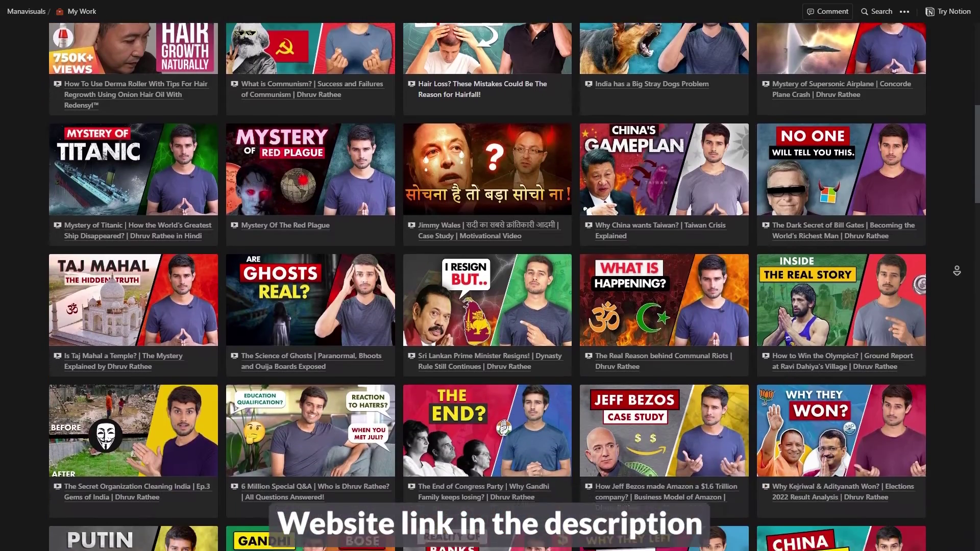
scroll(490, 286, "down", 1)
scroll(490, 286, "down", 1)
scroll(491, 286, "down", 1)
scroll(490, 286, "down", 1)
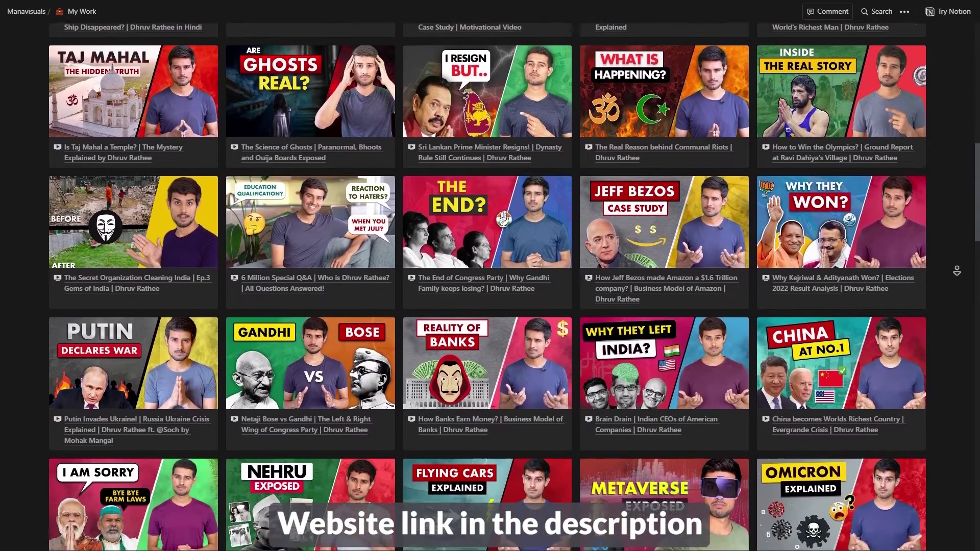
scroll(490, 286, "down", 1)
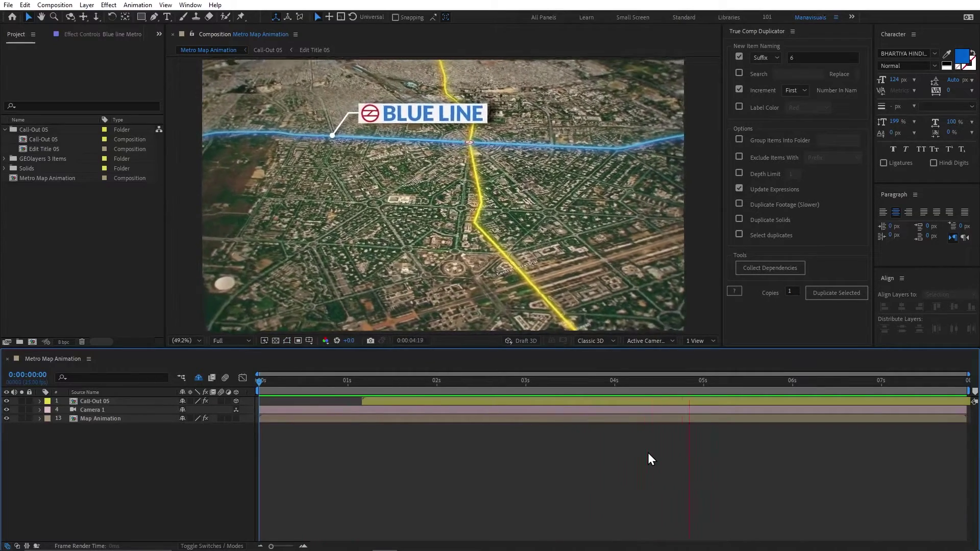
Stop playback at 0:00:05:01 and duplicate the BLUE LINE callout down onto the yellow line.
key("space")
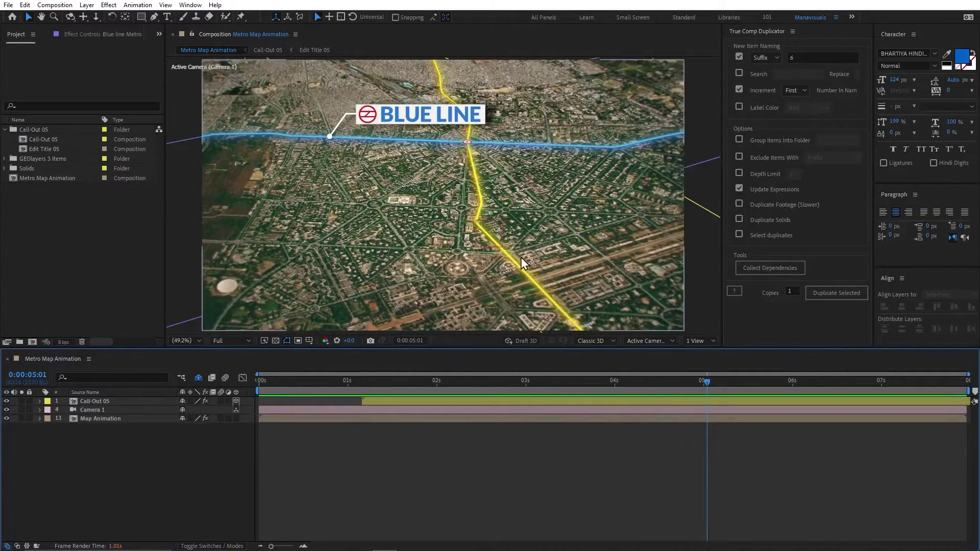
left_click(420, 122)
key("ctrl+d")
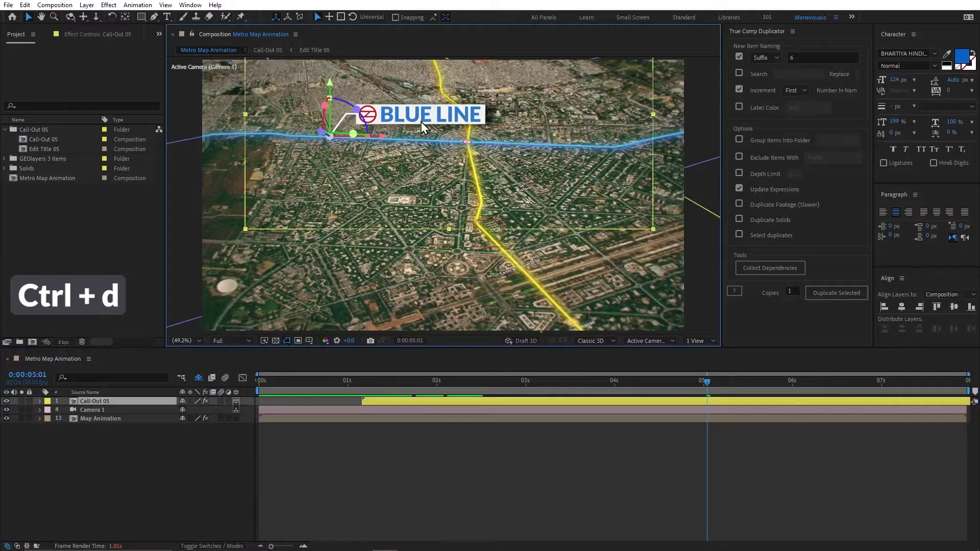
left_click_drag(421, 122, 566, 195)
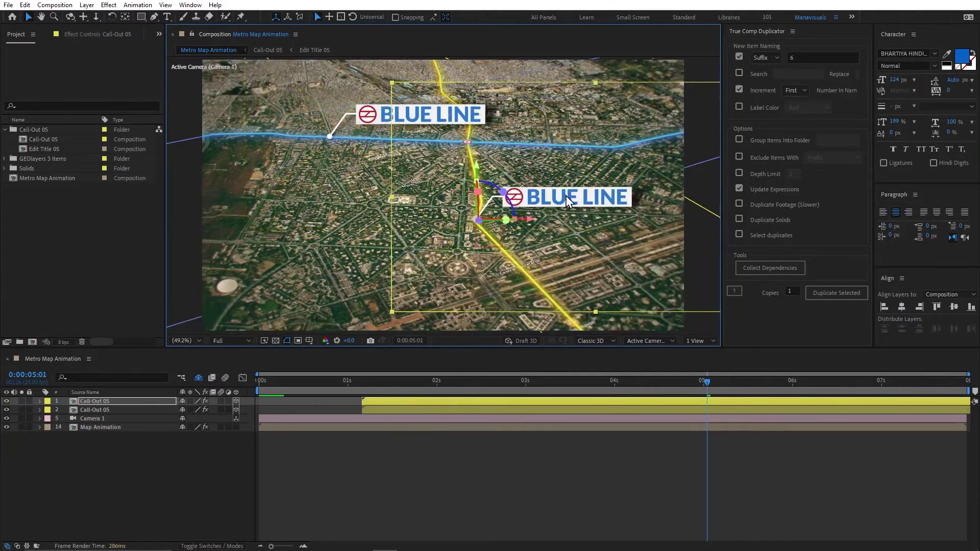
Change the Edit Title 05 text to YELLOW and colour it yellow.
double_click(544, 401)
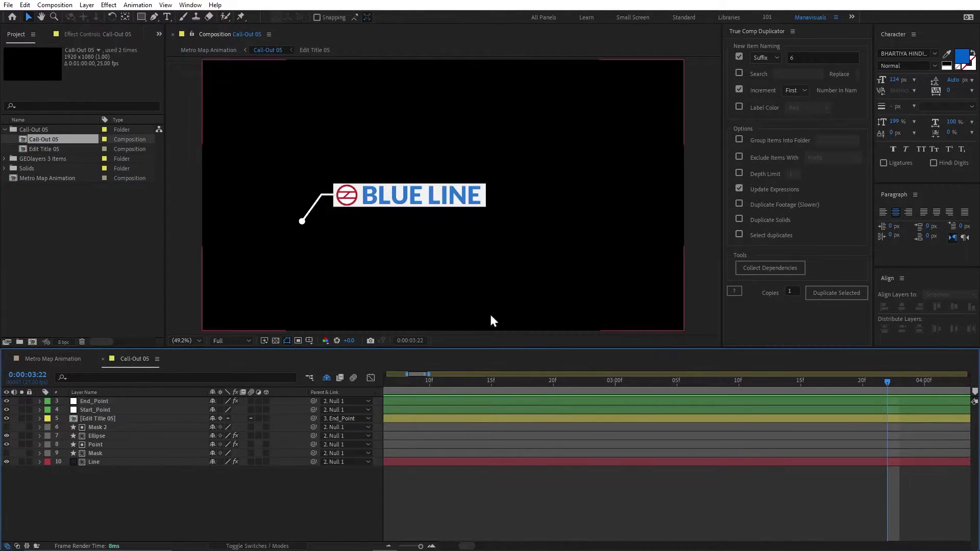
left_click(424, 196)
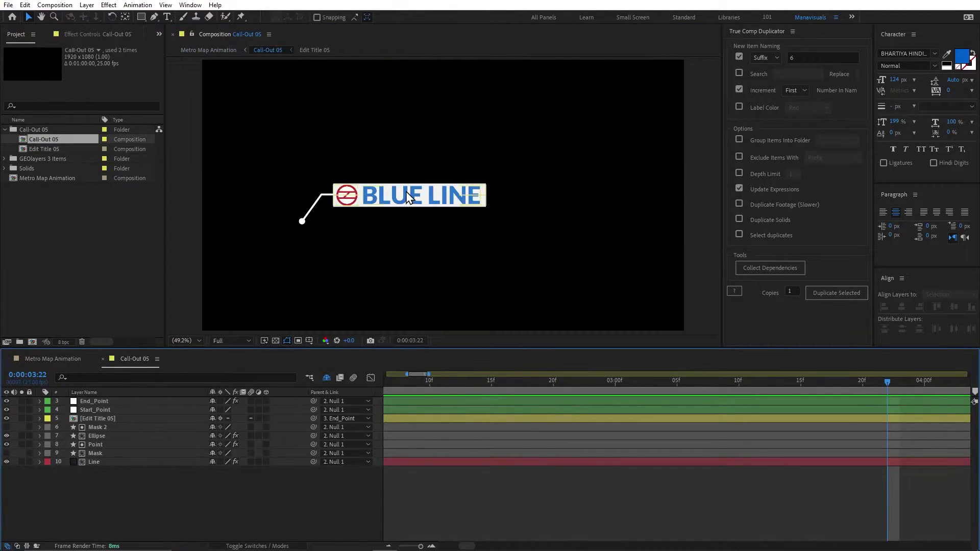
double_click(97, 421)
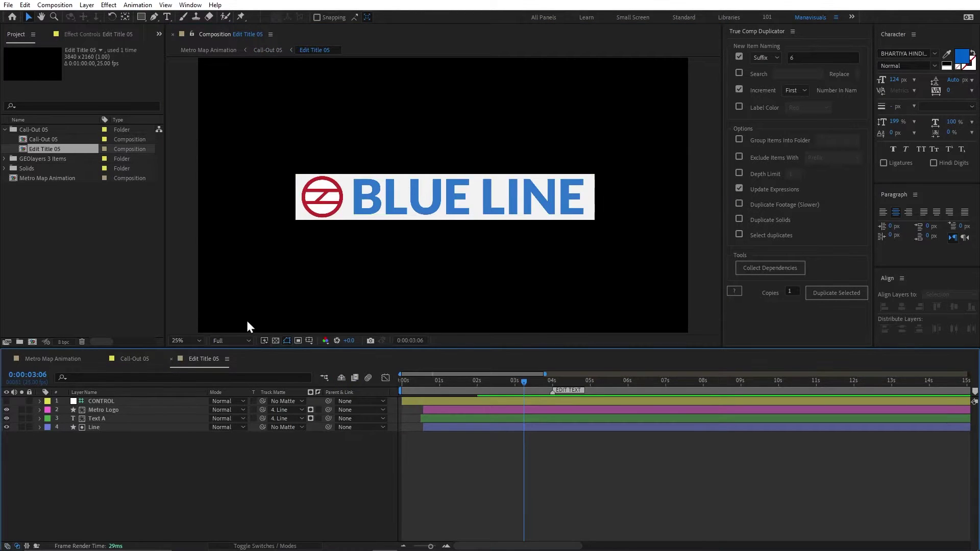
double_click(437, 199)
type("YELLOW")
key("ctrl+a")
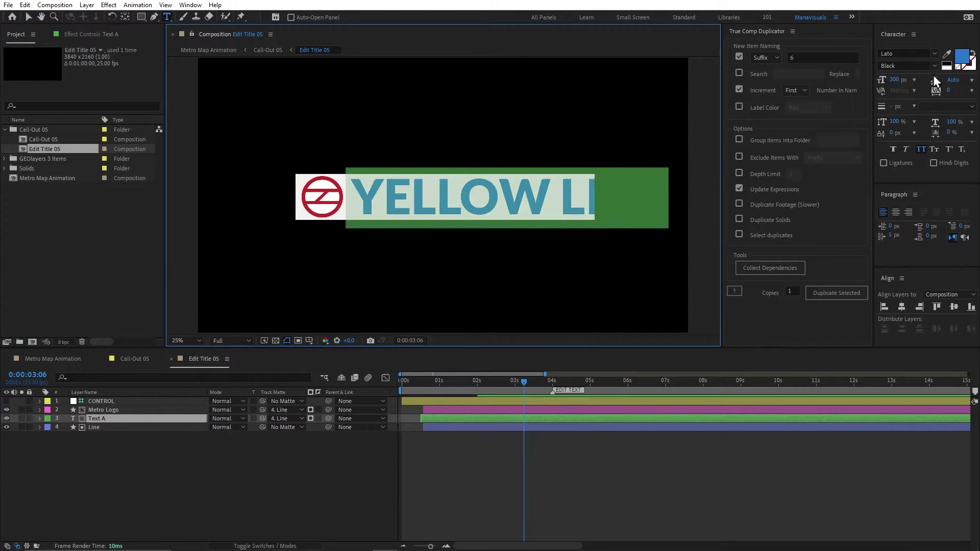
left_click(962, 56)
left_click(868, 127)
Widen the label bar to a CONTROL Line Width of 228.90 to fit YELLOW LINE.
left_click(153, 401)
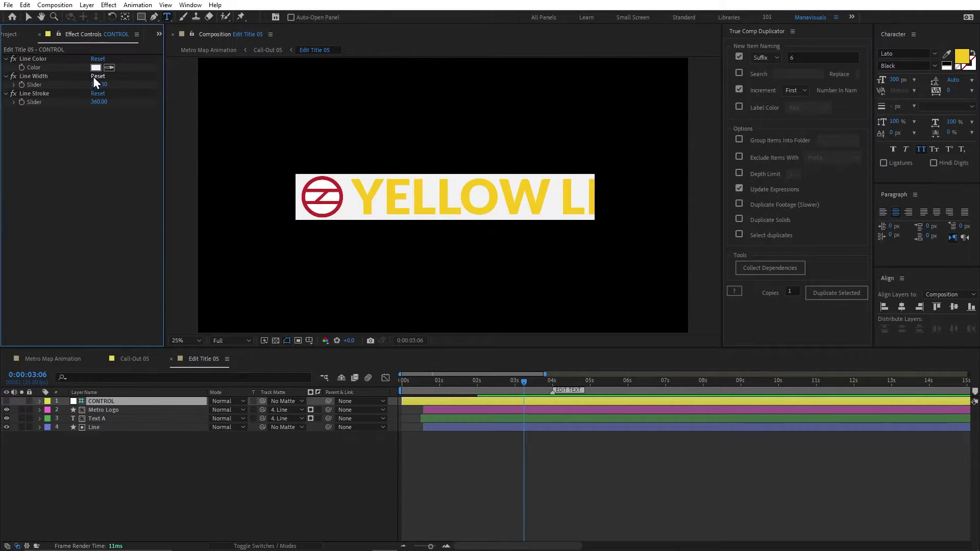
left_click_drag(100, 85, 358, 102)
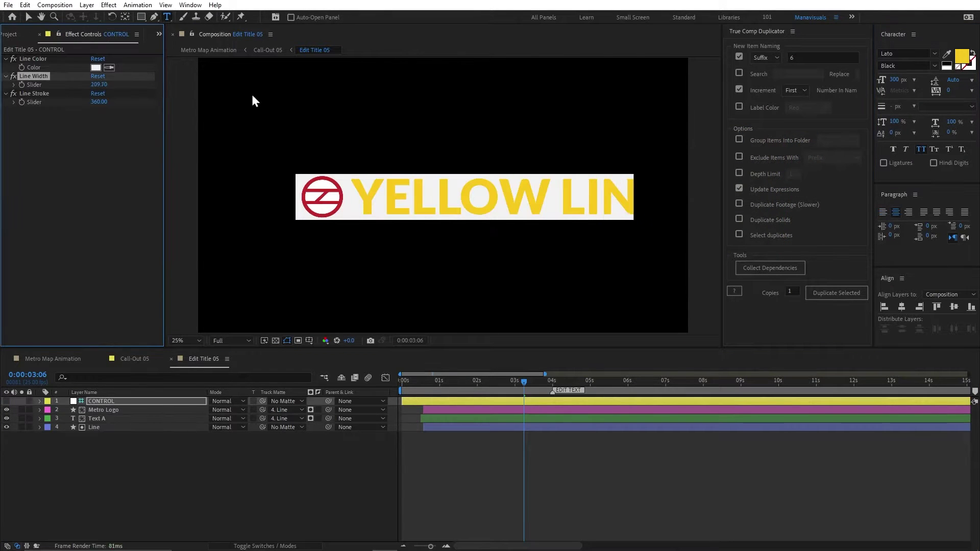
left_click(52, 355)
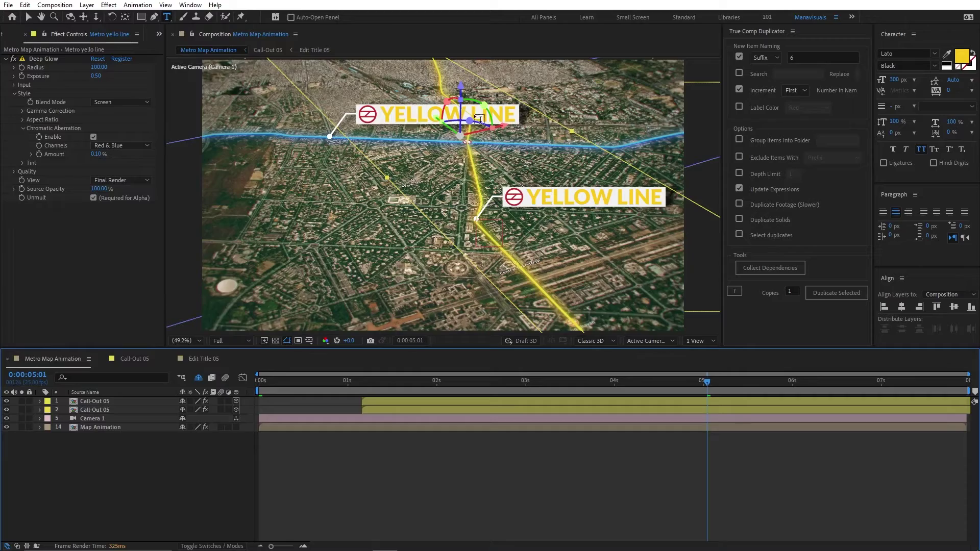
Duplicate Call-Out 05 as Call-Out 06 and swap it in for the lower callout layer.
left_click(4, 34)
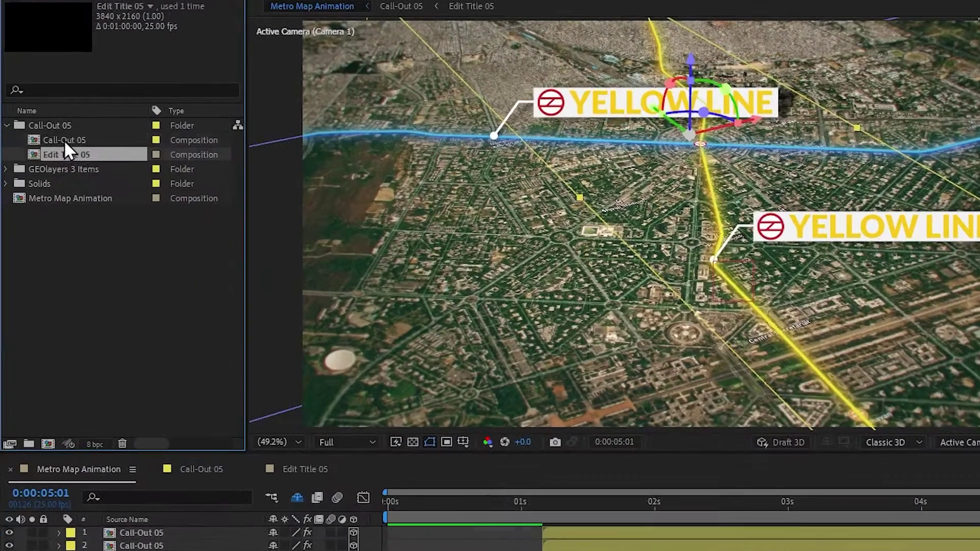
left_click(66, 141)
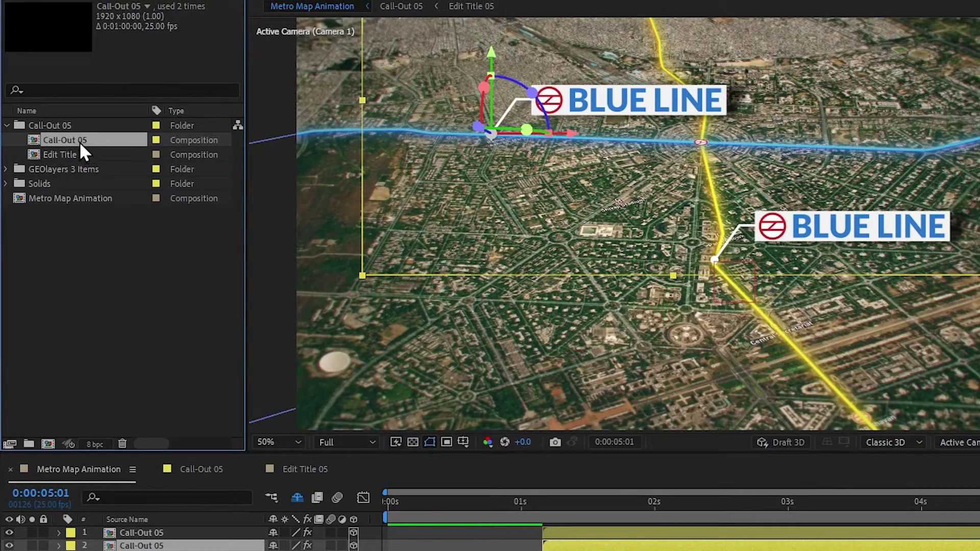
key("ctrl+d")
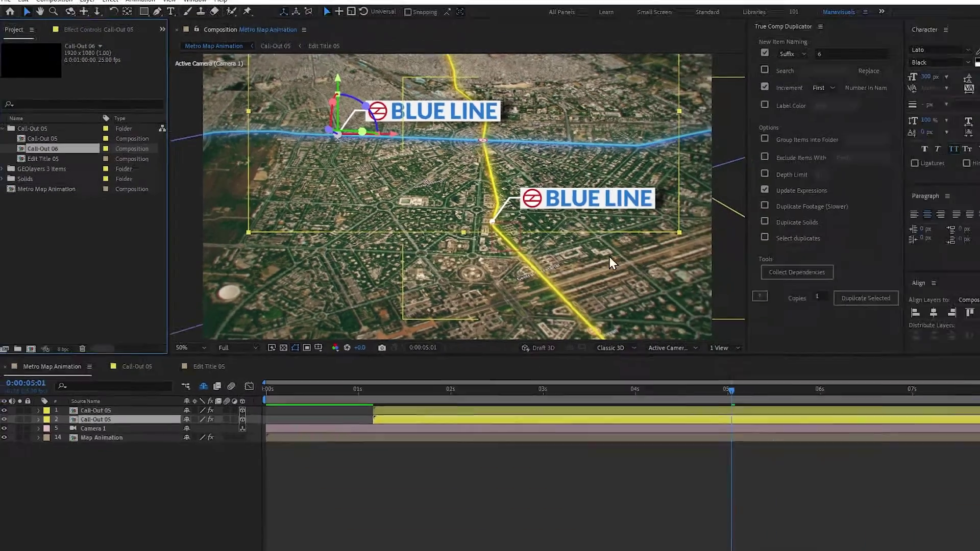
left_click(593, 252)
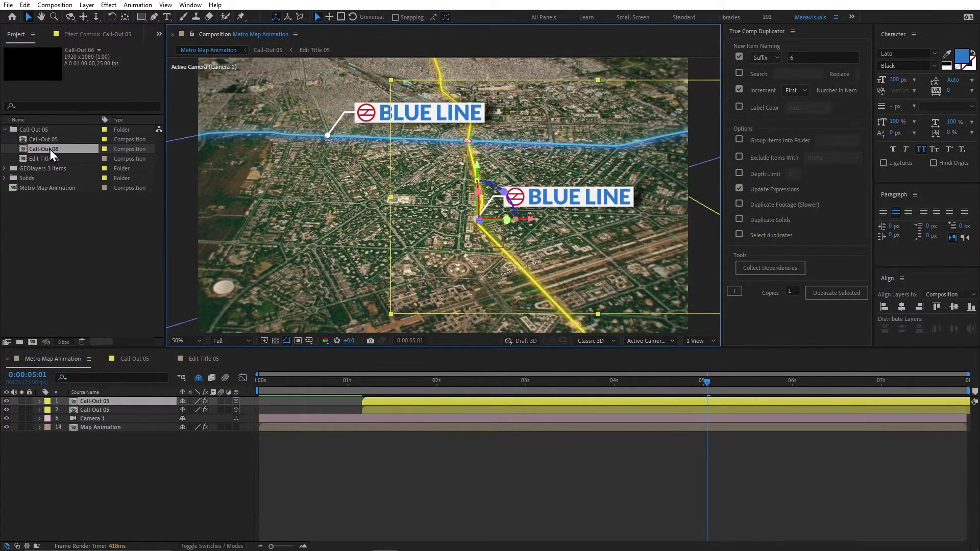
left_click_drag(50, 149, 95, 402, "alt")
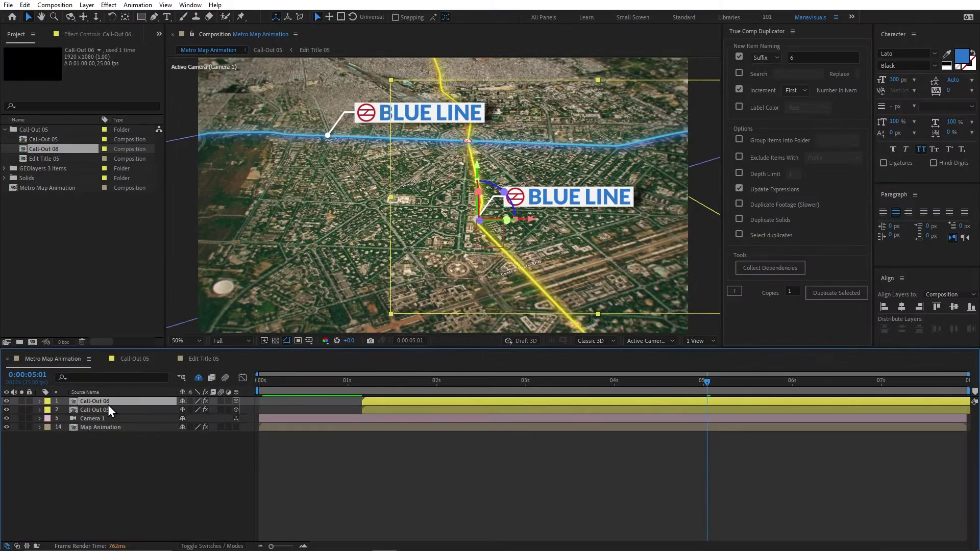
Inside Call-Out 06, replace the title with a new Edit Title 06 copy, then return to Metro Map Animation.
double_click(109, 406)
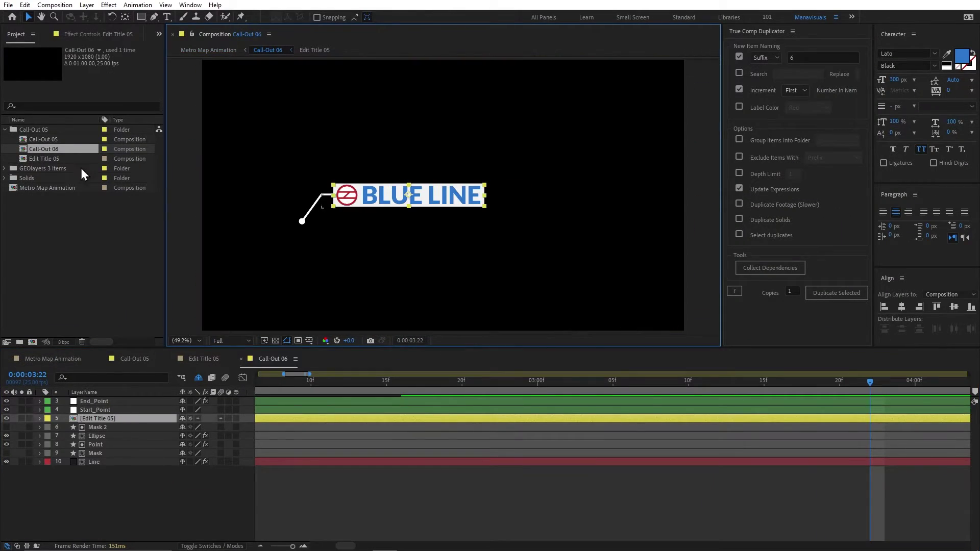
left_click(61, 160)
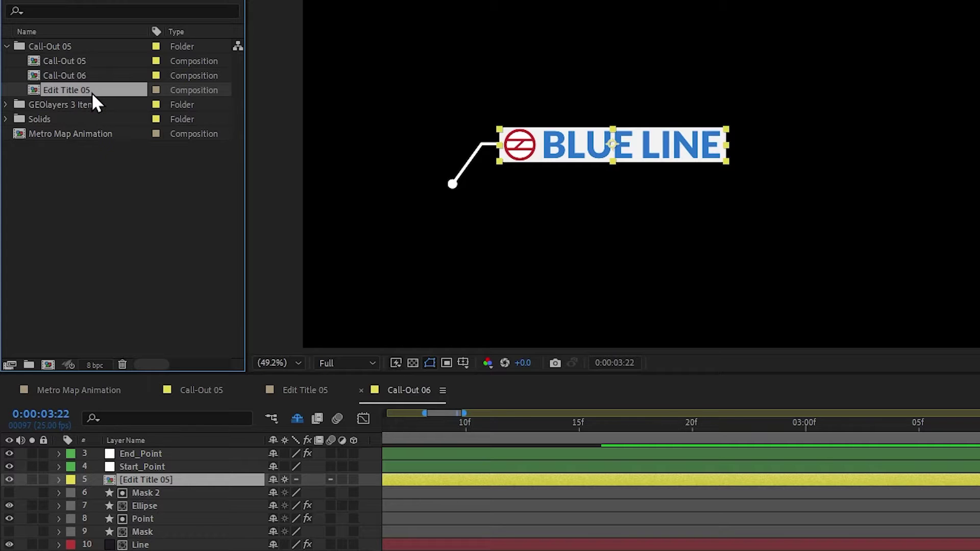
key("ctrl+d")
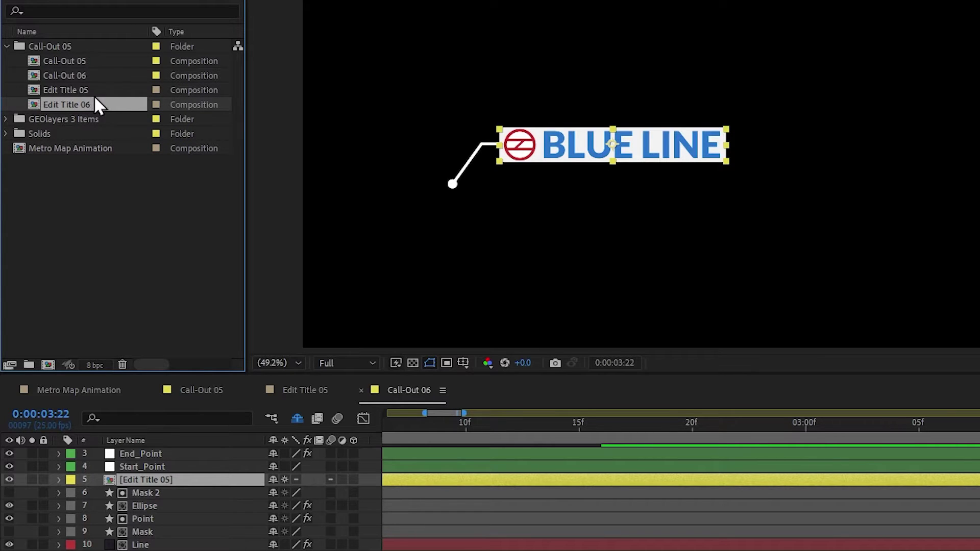
left_click_drag(99, 103, 174, 488)
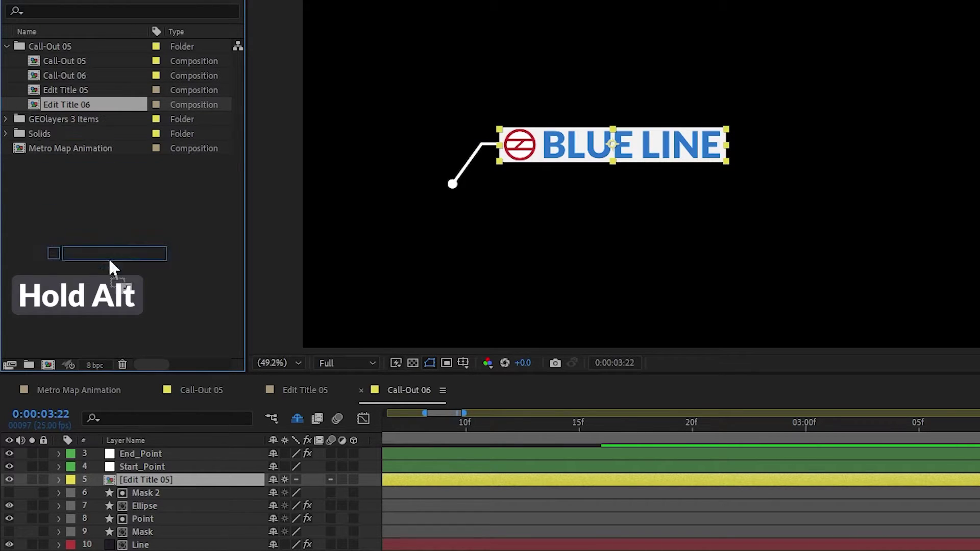
double_click(182, 481)
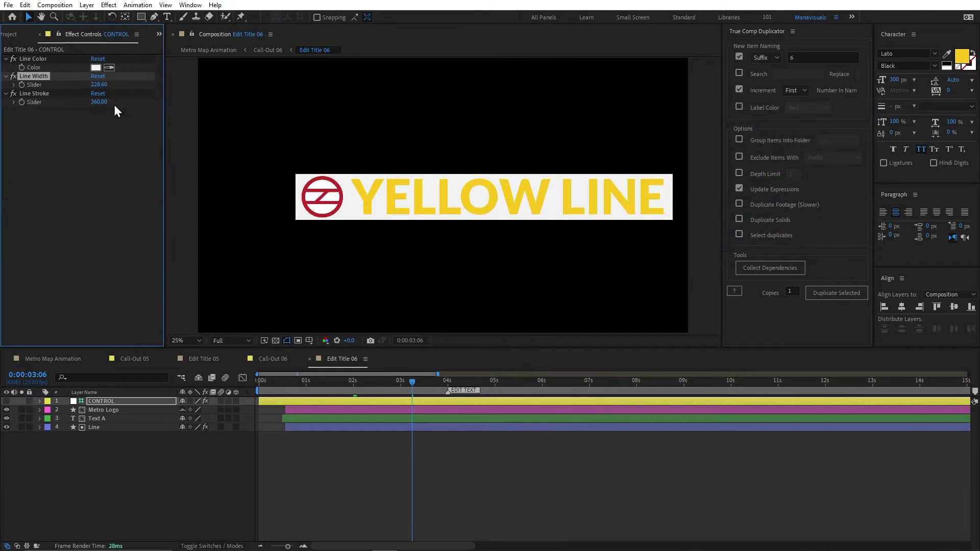
left_click(46, 359)
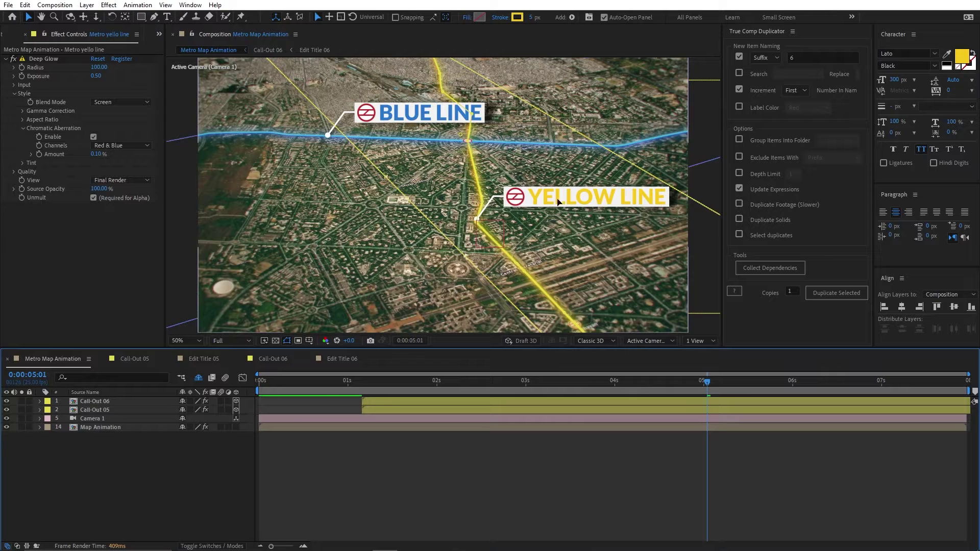
Delete the Call-Out 06 and Edit Title 06 comps from the project, then duplicate the Call-Out 05 layer.
double_click(105, 402)
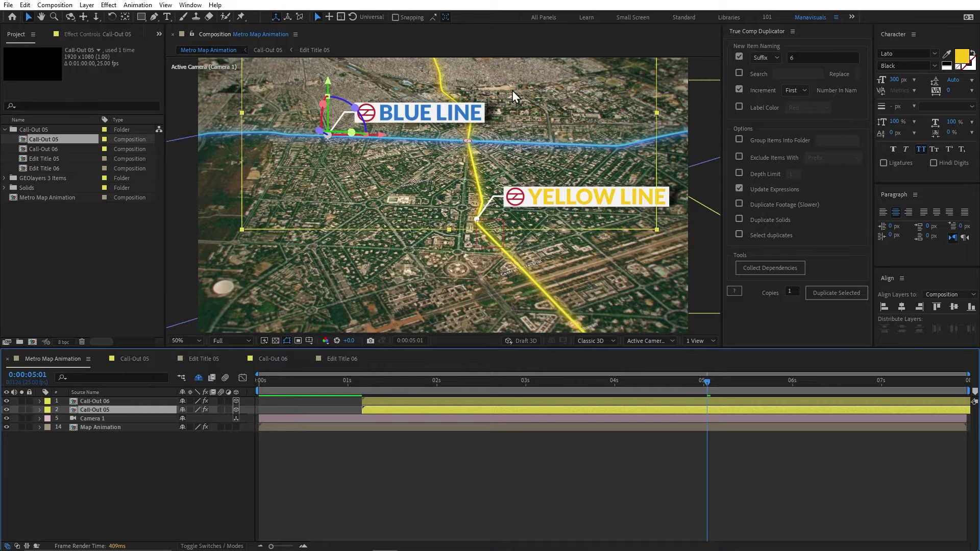
left_click(49, 150)
left_click(53, 168, "ctrl")
key("Delete")
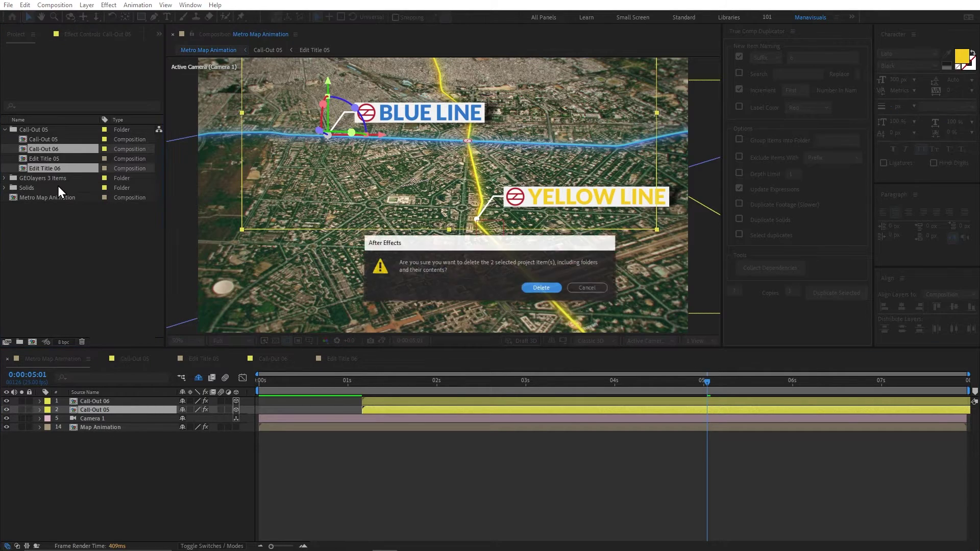
key("Return")
key("ctrl+d")
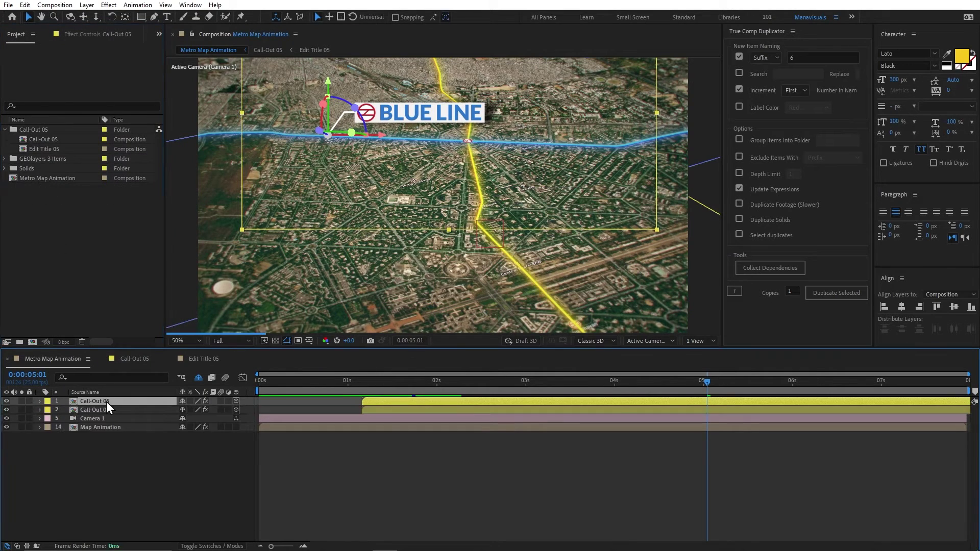
Move the copied callout beside the yellow line and duplicate Call-Out 05 with nested comps, without suffix.
left_click_drag(407, 108, 608, 212)
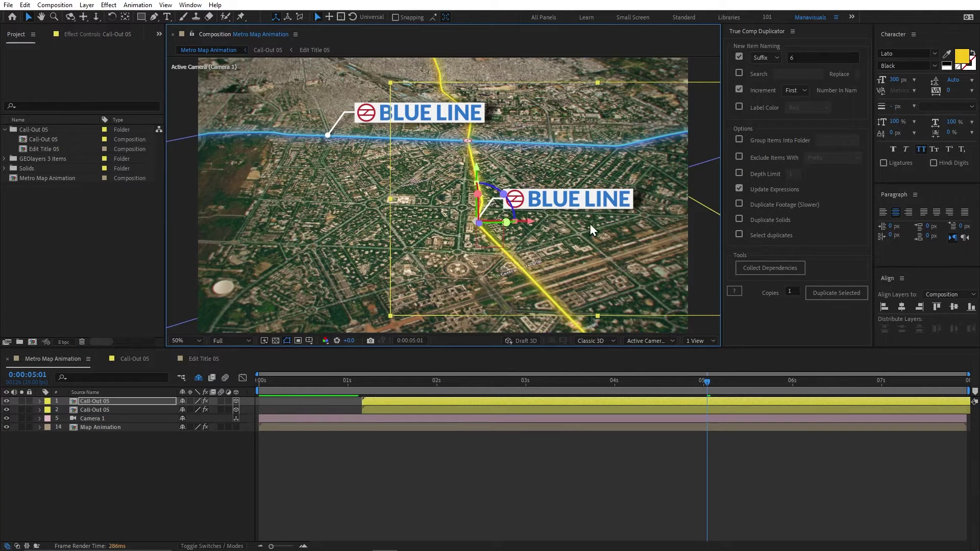
left_click(57, 140)
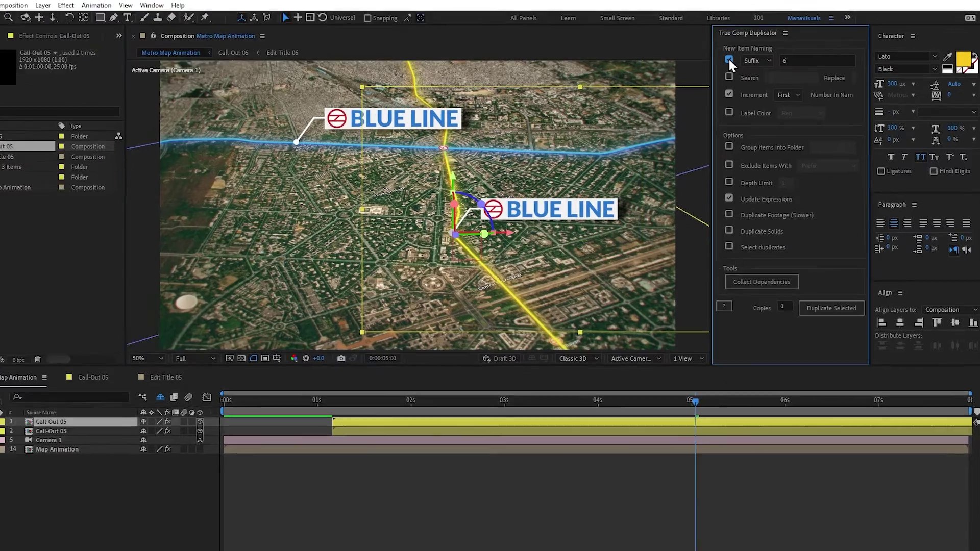
left_click(740, 57)
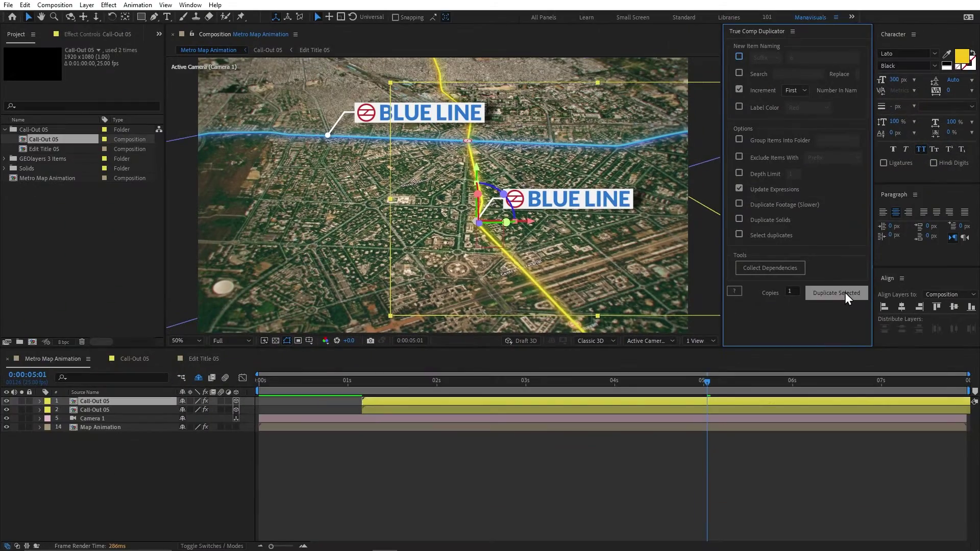
left_click(845, 293)
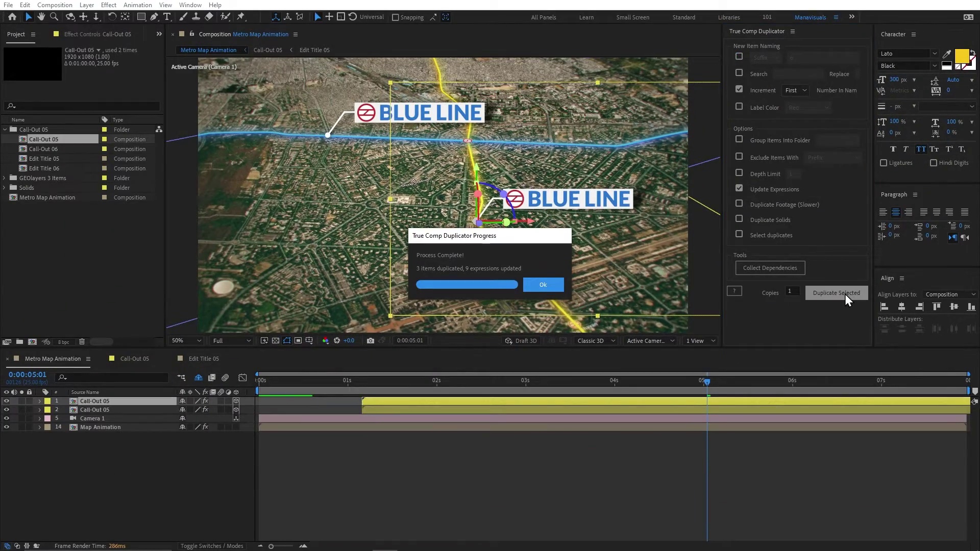
left_click(543, 284)
Recolour the Edit Title 06 text inside Call-Out 06, then swap Call-Out 06 onto the copied map callout.
left_click(44, 169)
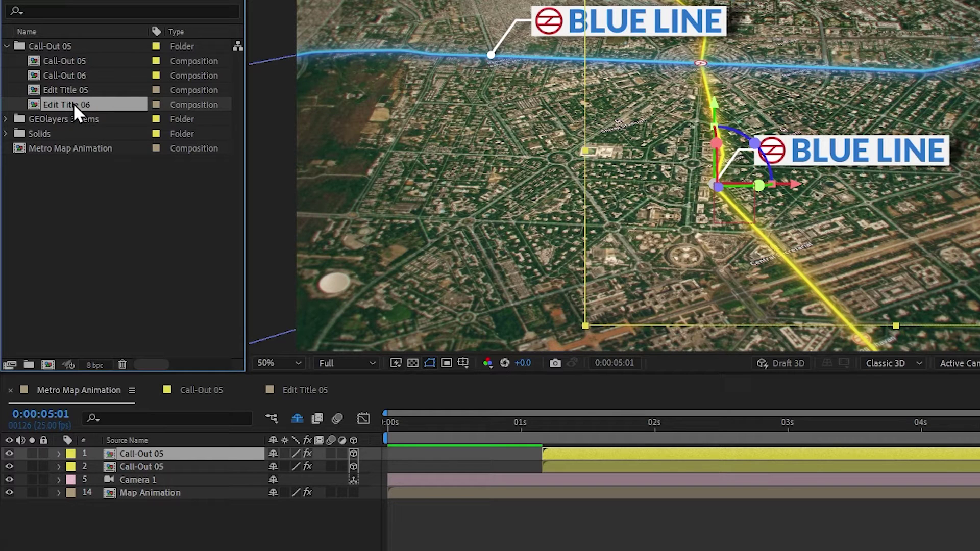
double_click(75, 75)
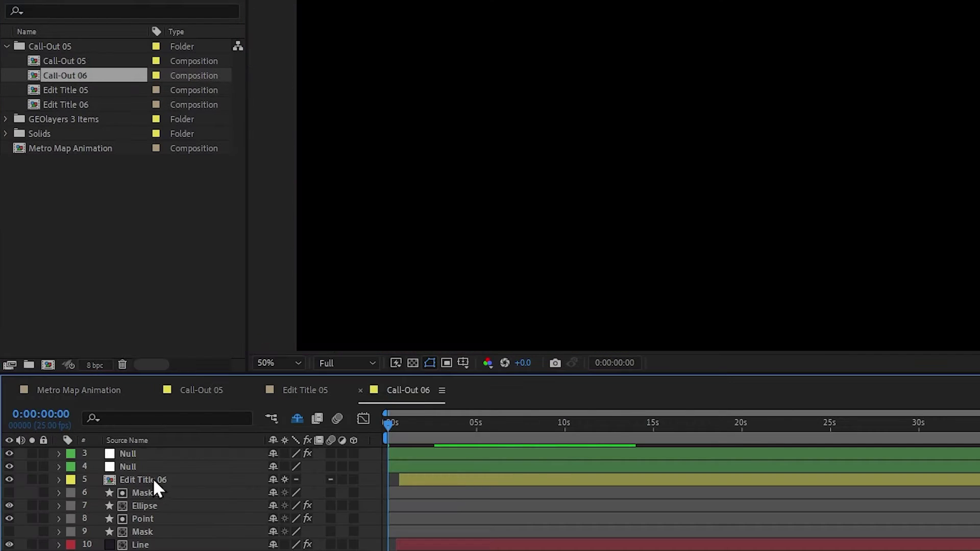
left_click(158, 479)
double_click(158, 479)
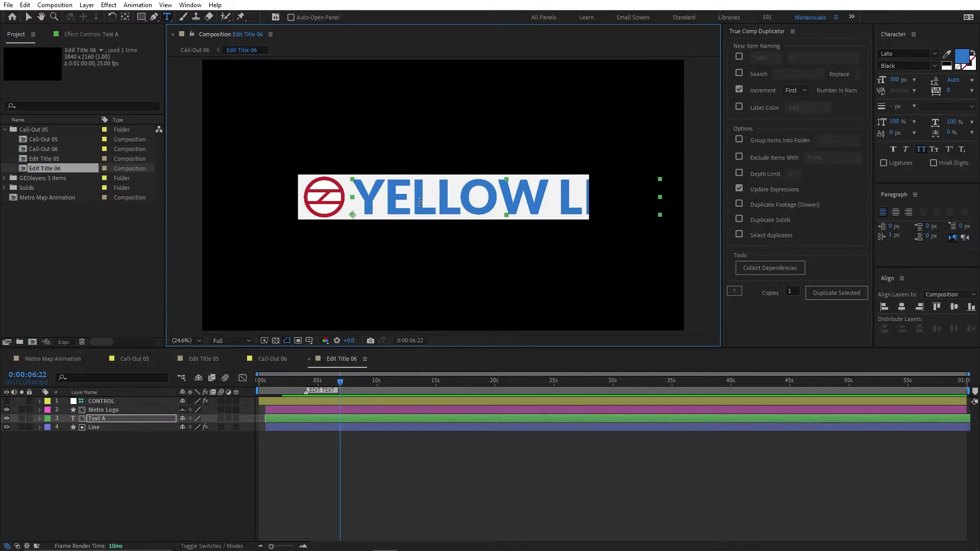
left_click(962, 59)
double_click(37, 201)
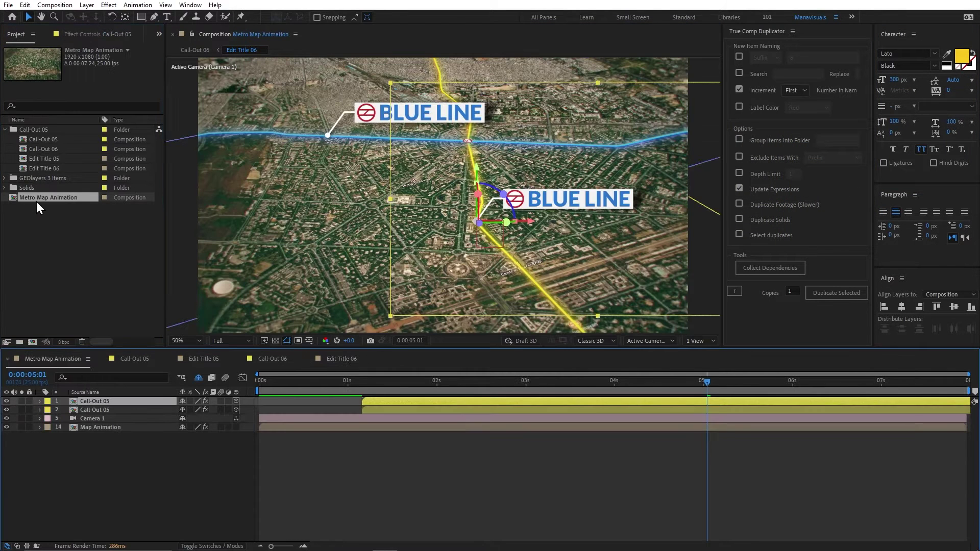
left_click_drag(52, 150, 97, 399)
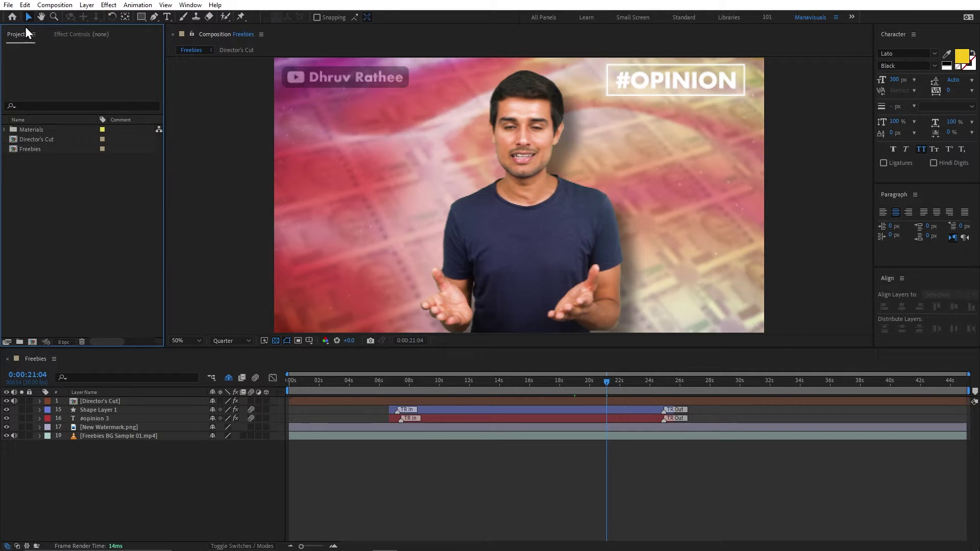
Run rd_CompSetter.jsx from File > Scripts, move its window top-right, and select the Freebies comp.
left_click(8, 5)
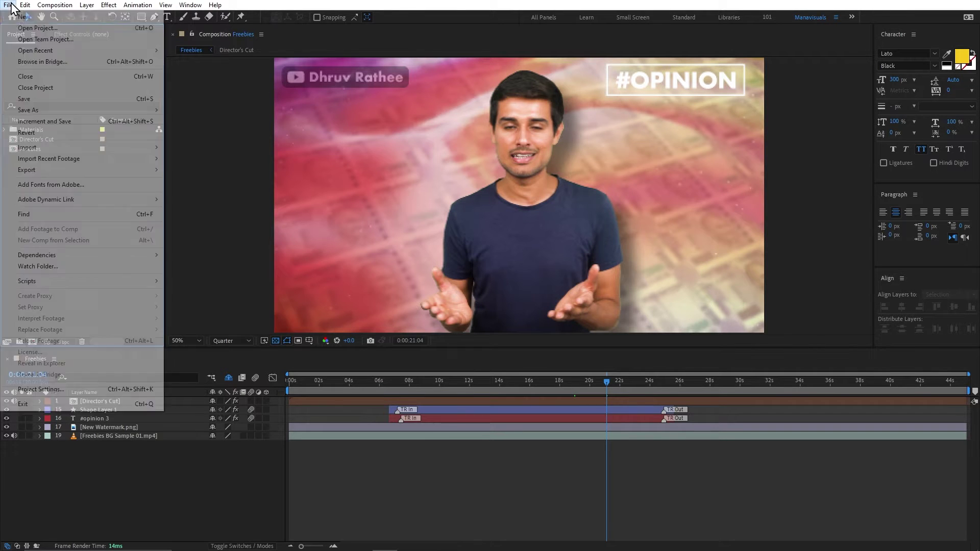
mouse_move(69, 281)
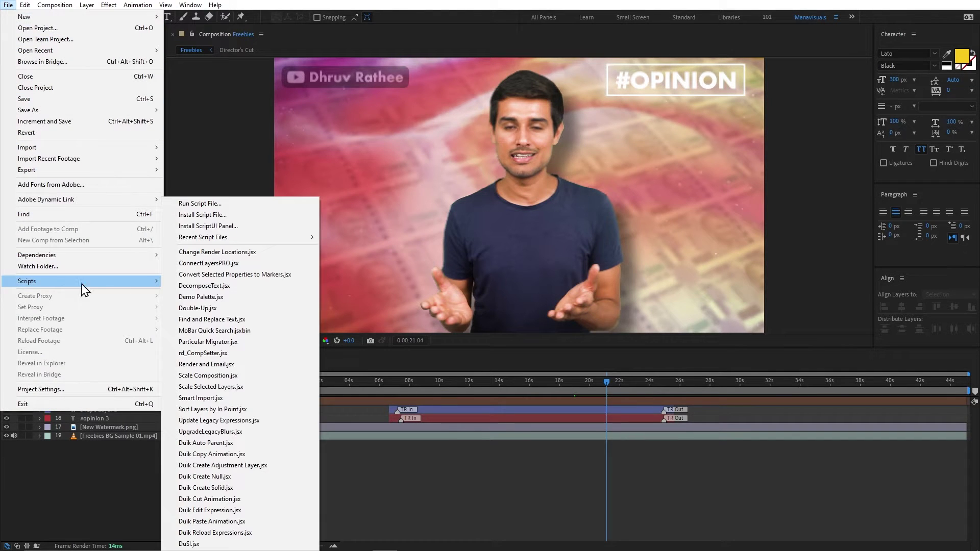
left_click(217, 357)
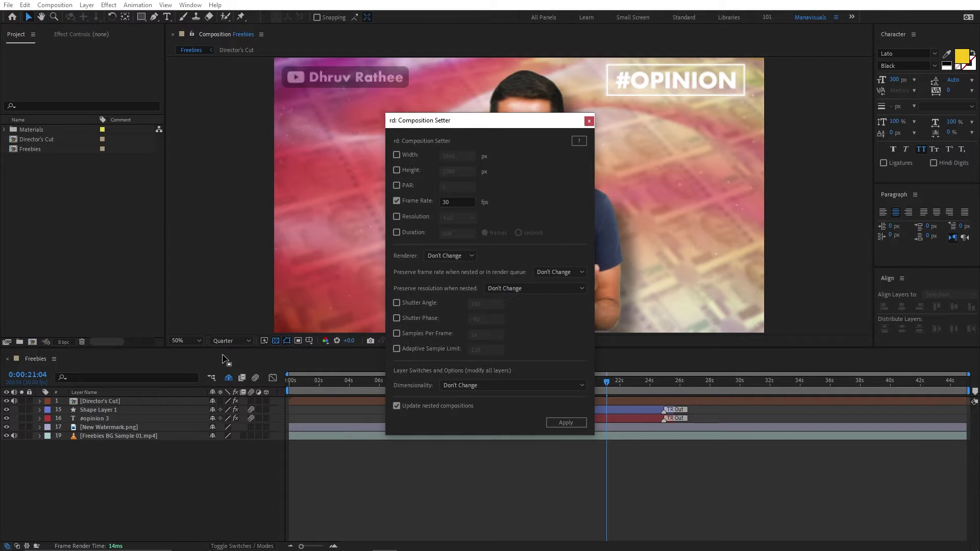
left_click_drag(491, 120, 874, 25)
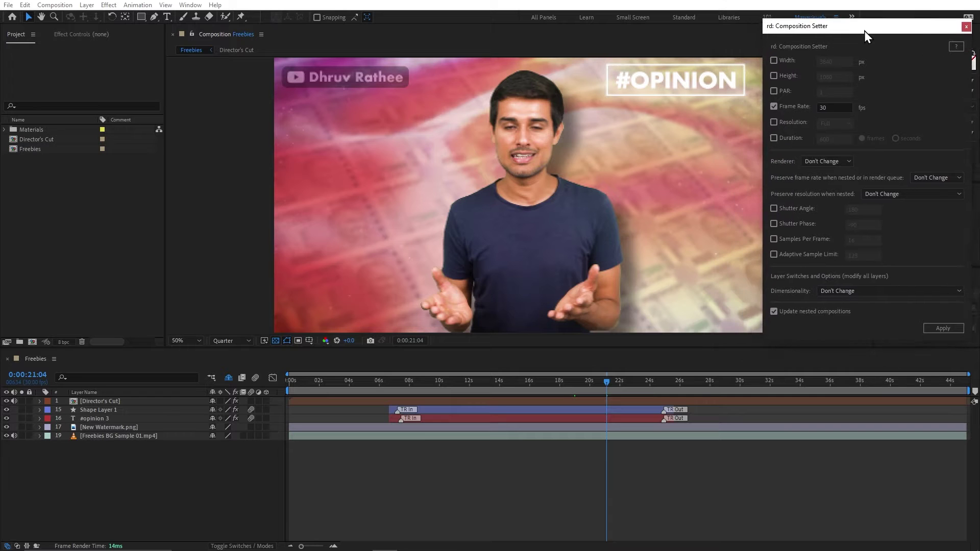
left_click(784, 419)
left_click(45, 148)
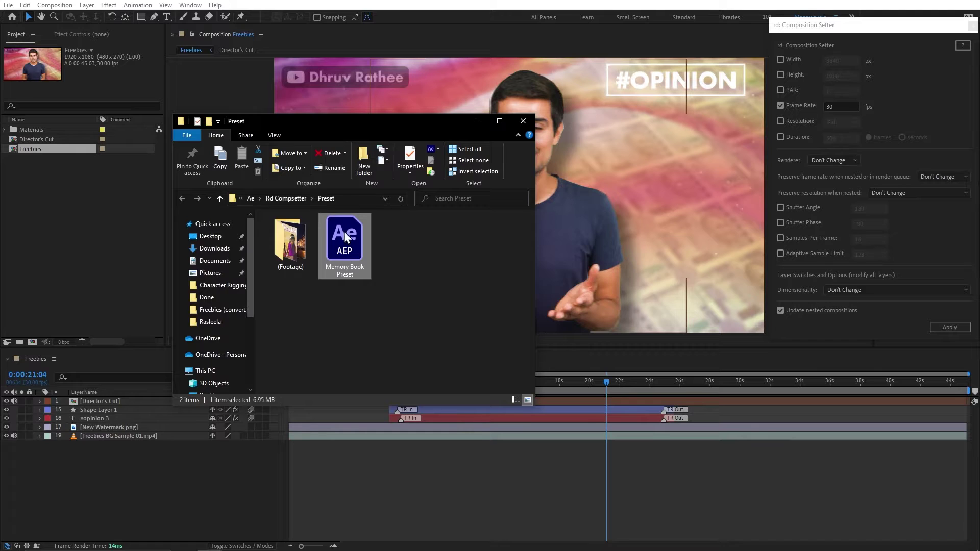
Import Memory Book Preset.aep and place its Memory Book Trailer comp as the top Freebies layer.
left_click_drag(345, 231, 116, 212)
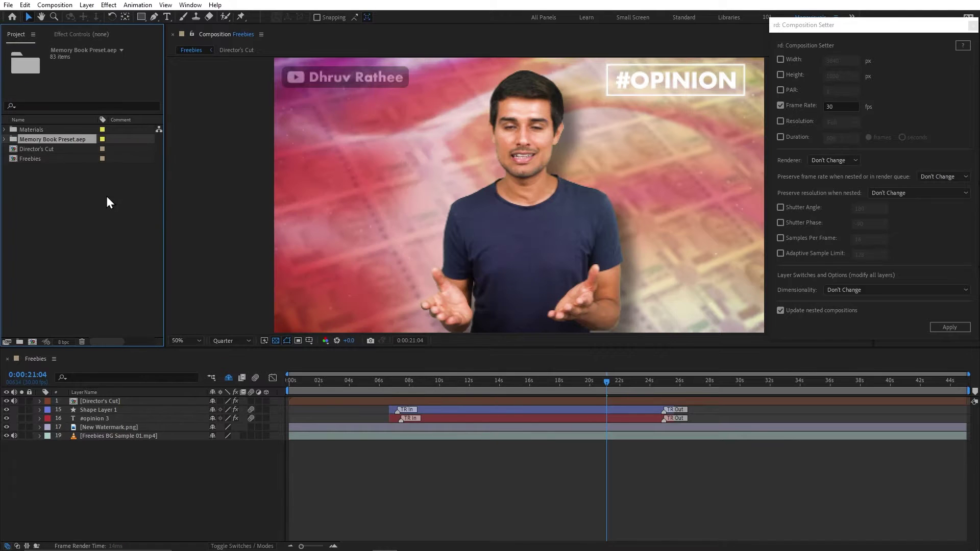
left_click(56, 187)
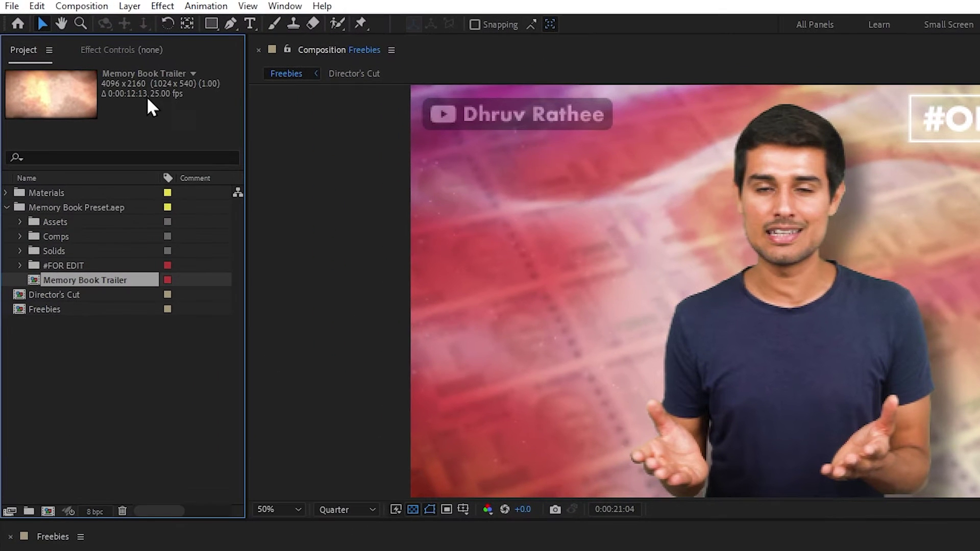
double_click(68, 219)
left_click(71, 238)
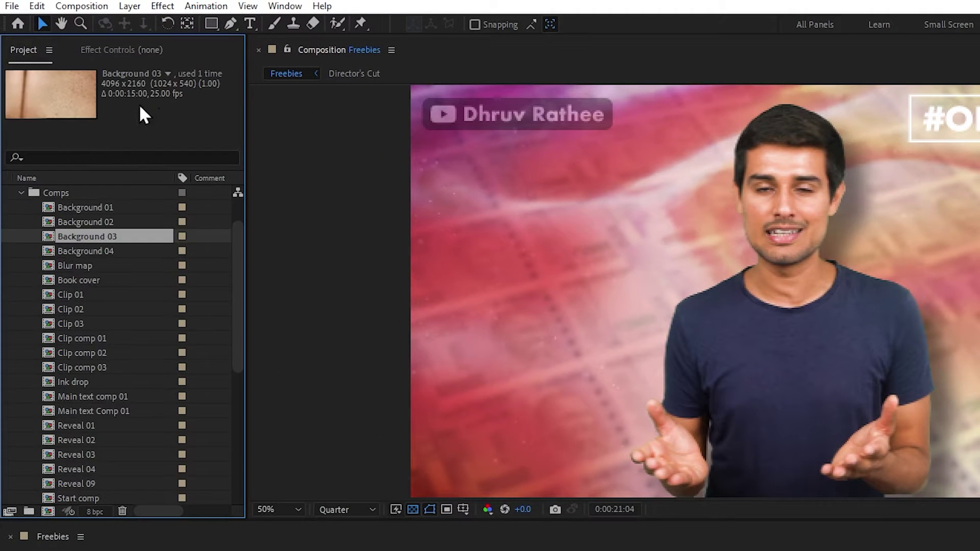
left_click_drag(77, 280, 452, 402)
mouse_move(546, 382)
left_mouse_down()
mouse_move(538, 384)
mouse_move(562, 383)
left_mouse_up()
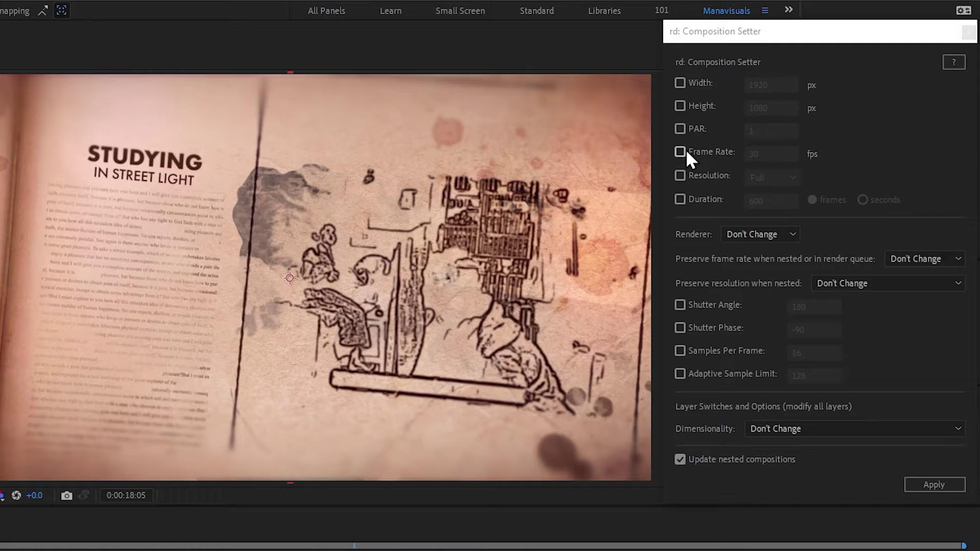
Apply 30 fps to Memory Book Trailer and its nested comps, then verify their new frame rates.
left_click(681, 152)
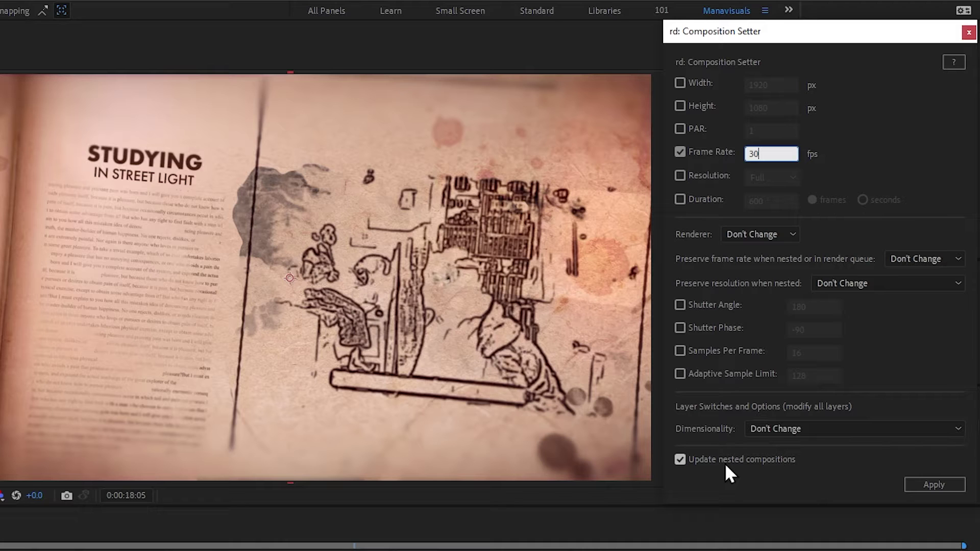
left_click(940, 486)
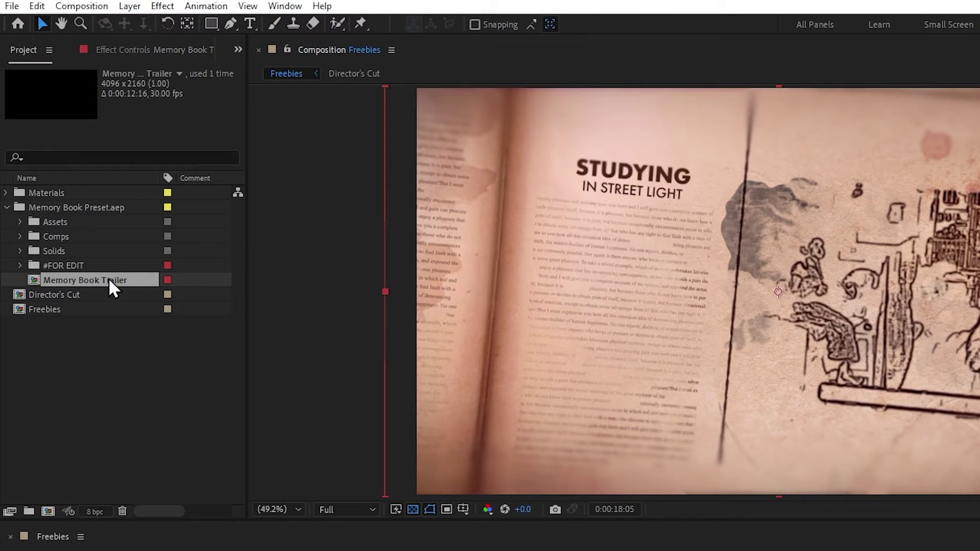
left_click(72, 187)
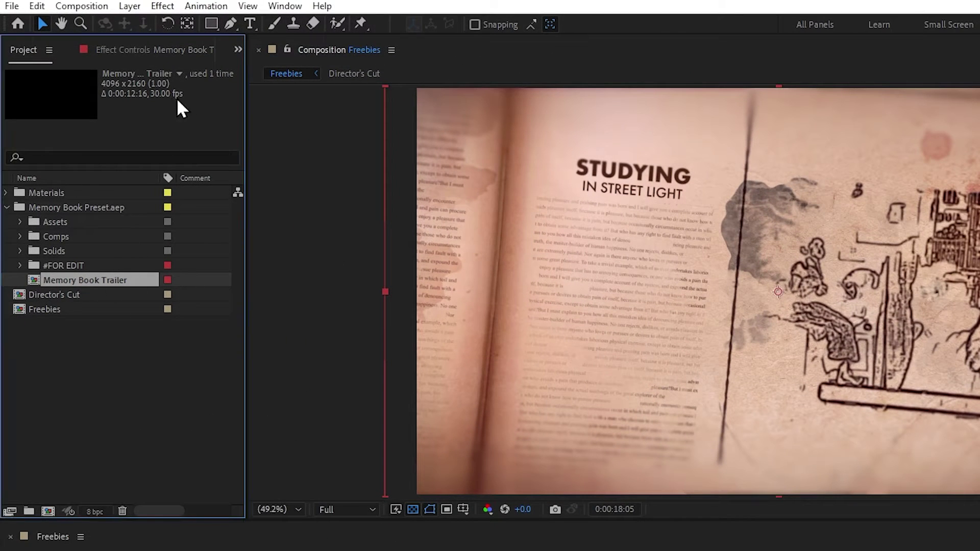
double_click(68, 236)
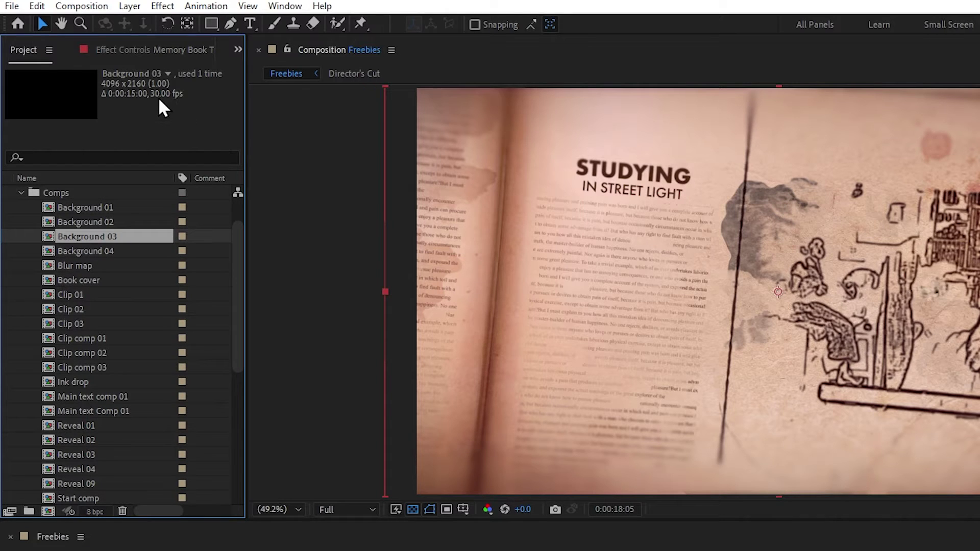
left_click(100, 295)
left_click(106, 339)
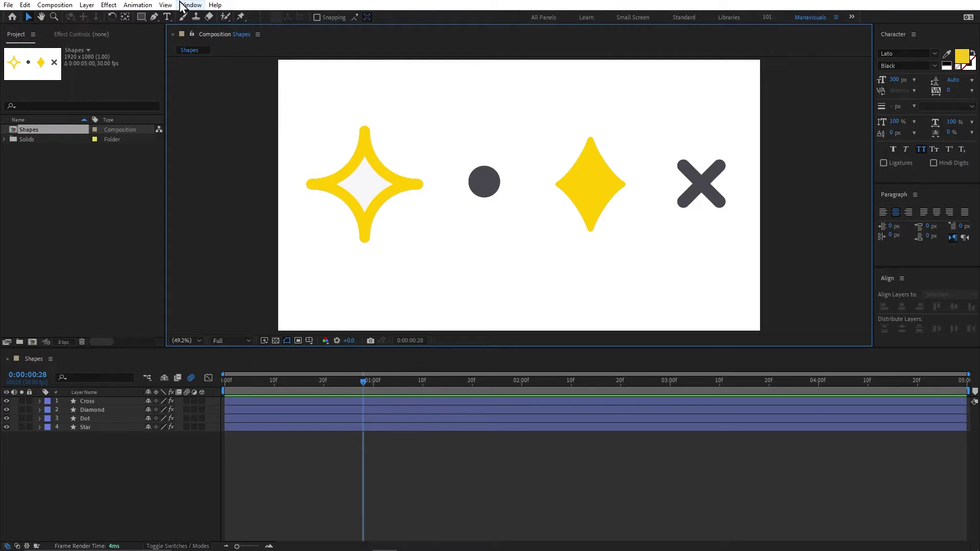
Open the Mute extension panel from the Window menu.
left_click(185, 6)
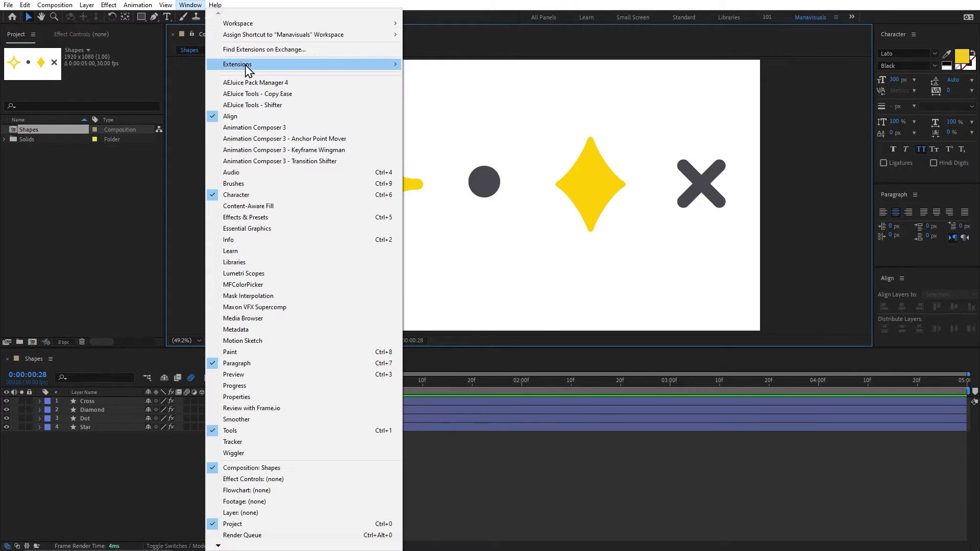
mouse_move(248, 67)
left_click(462, 269)
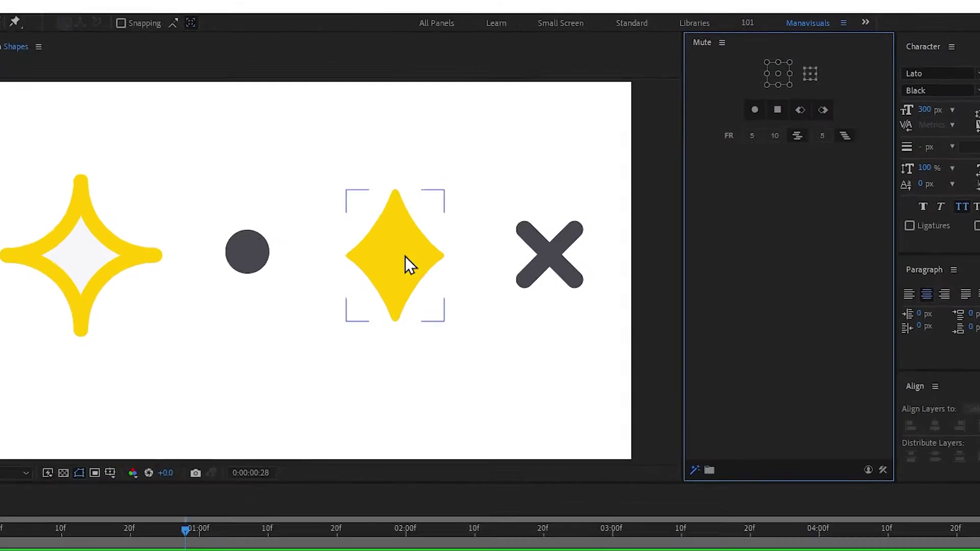
Centre the Diamond's anchor point with Mute, leaving the frame-rate step value at 5.
left_click(521, 190)
left_click(790, 54)
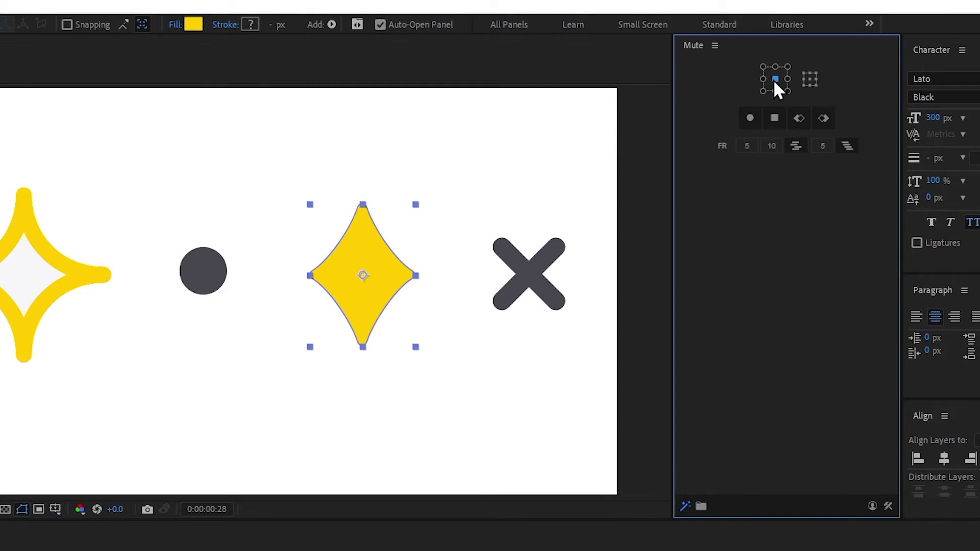
left_click(812, 80)
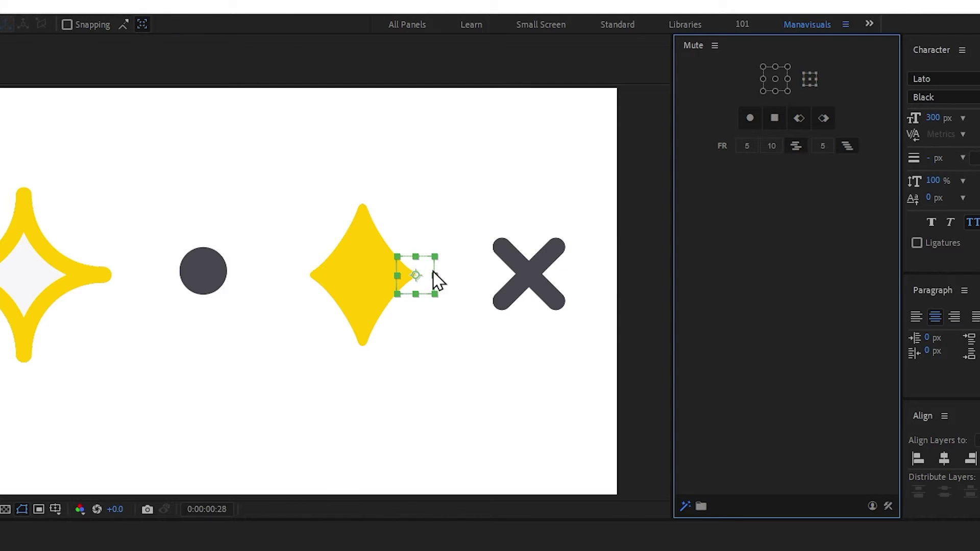
mouse_move(435, 280)
left_mouse_down()
mouse_move(437, 228)
mouse_move(417, 278)
left_mouse_up()
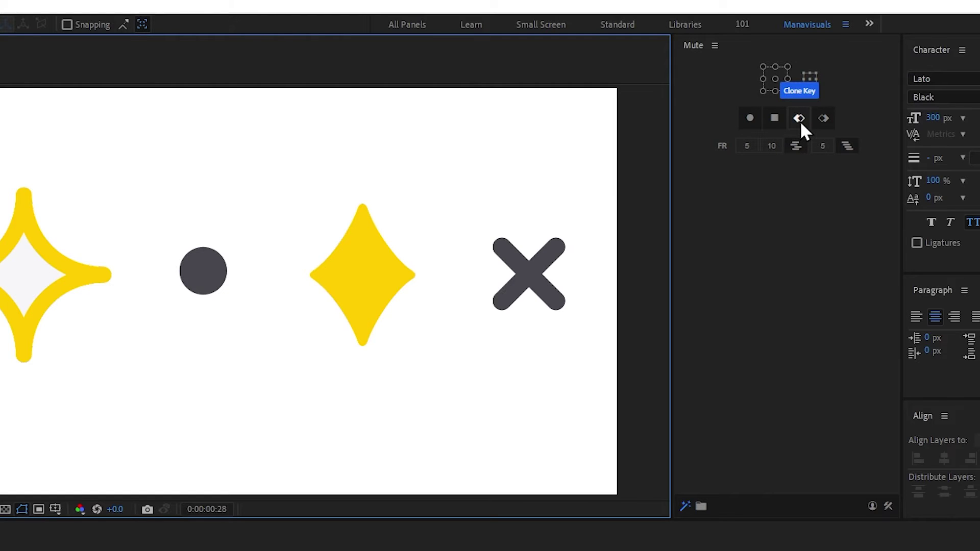
left_click(755, 146)
type("0")
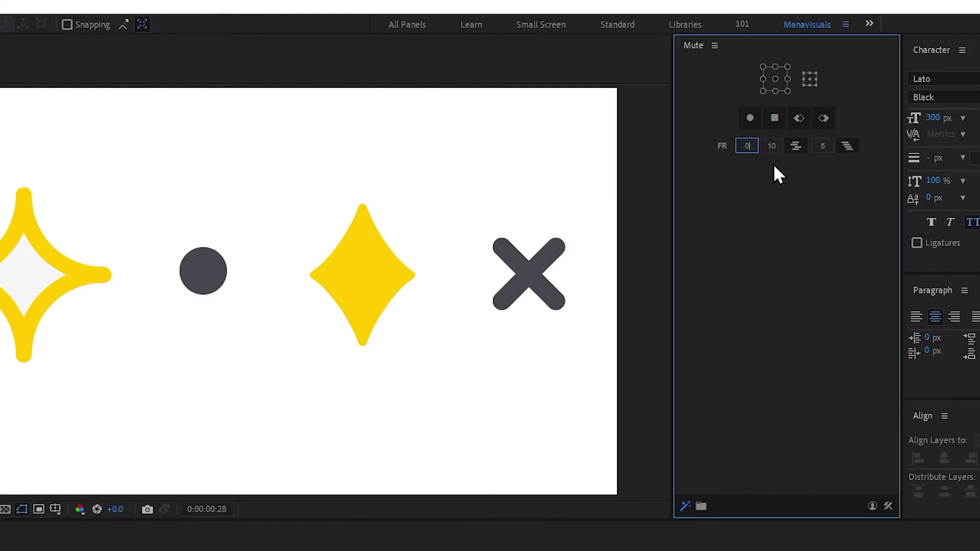
key("Escape")
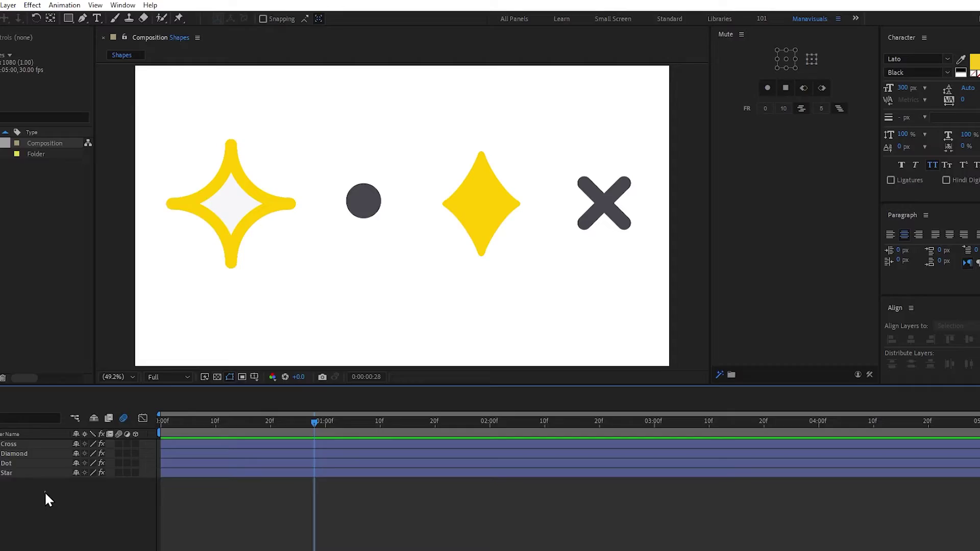
key("ctrl+a")
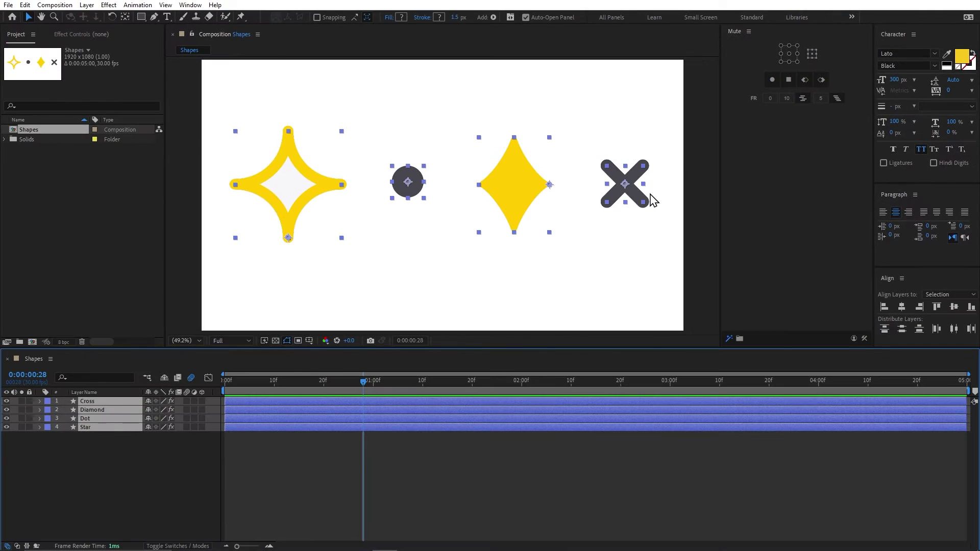
left_click(801, 99)
key("Home")
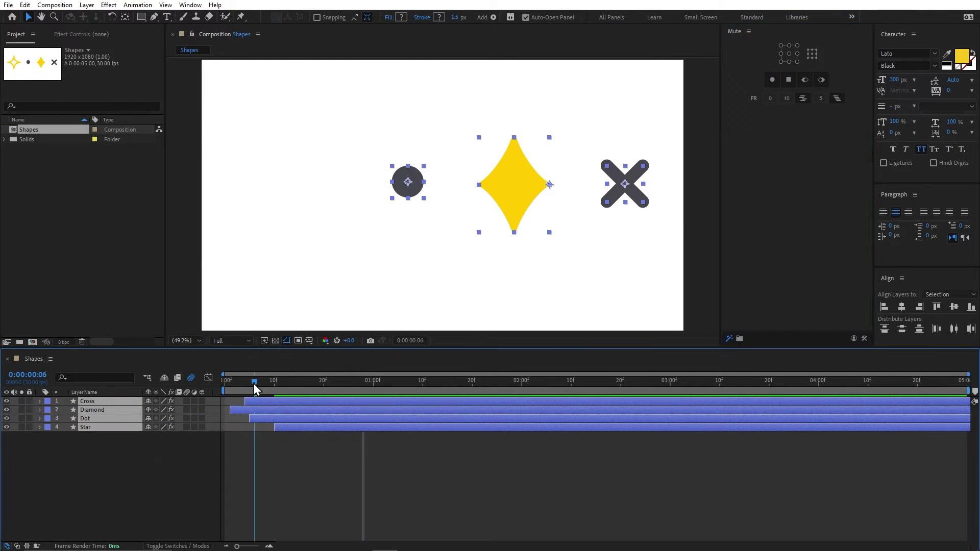
left_click(840, 101)
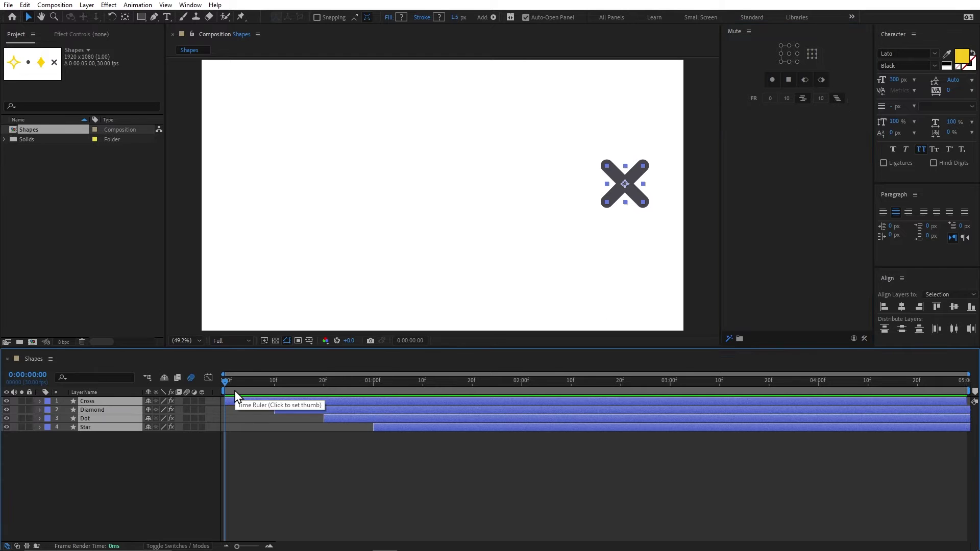
key("ctrl+z")
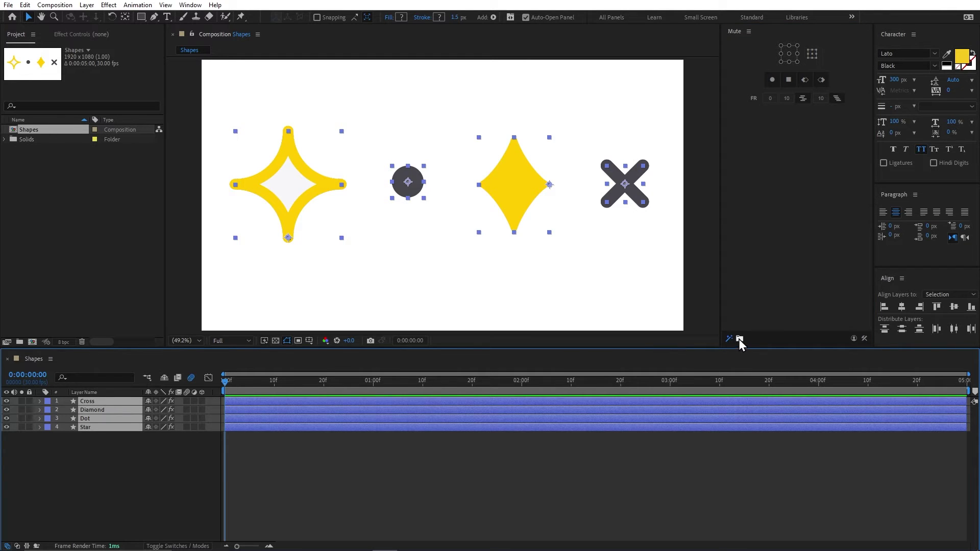
Apply Mute's Y axis Loop expression to the Diamond's Position, preview it, and enlarge the expression field.
left_click(739, 339)
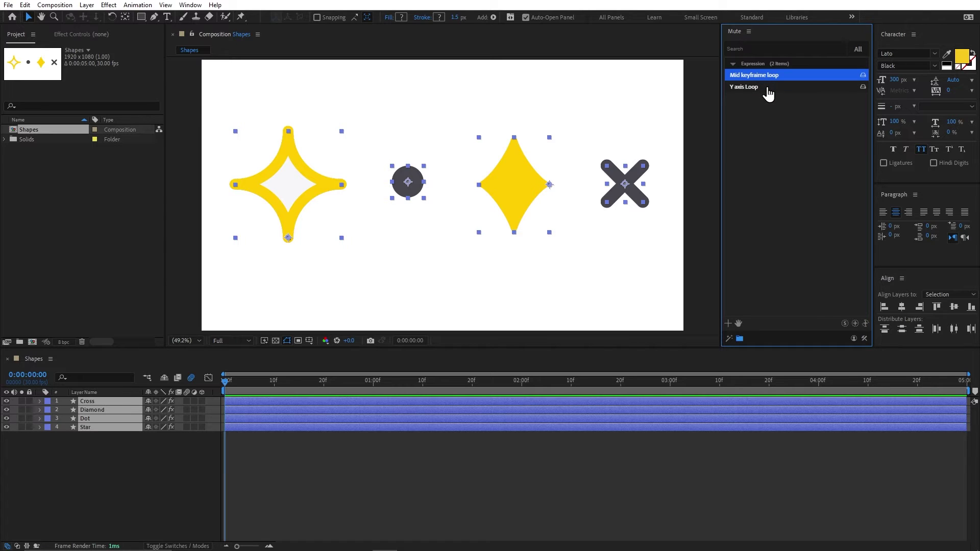
left_click(516, 181)
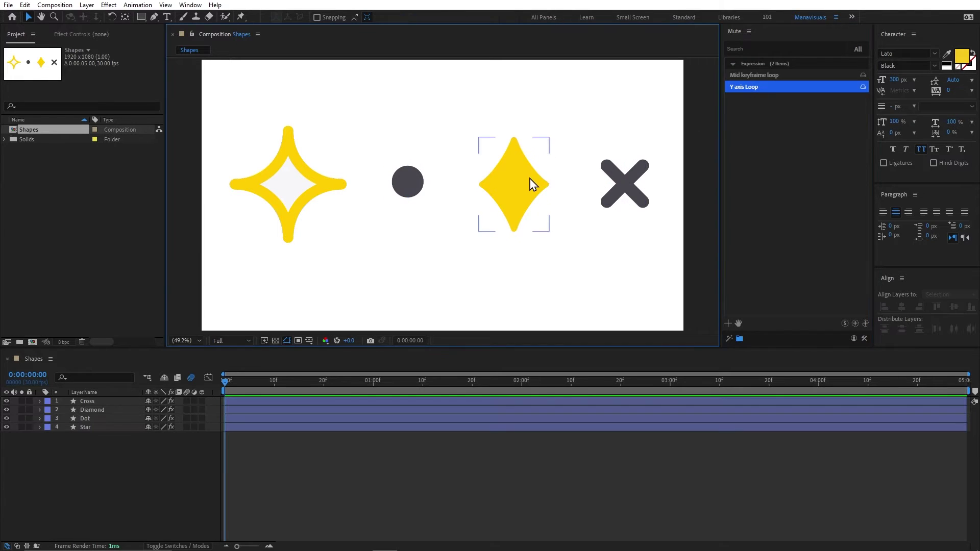
key("p")
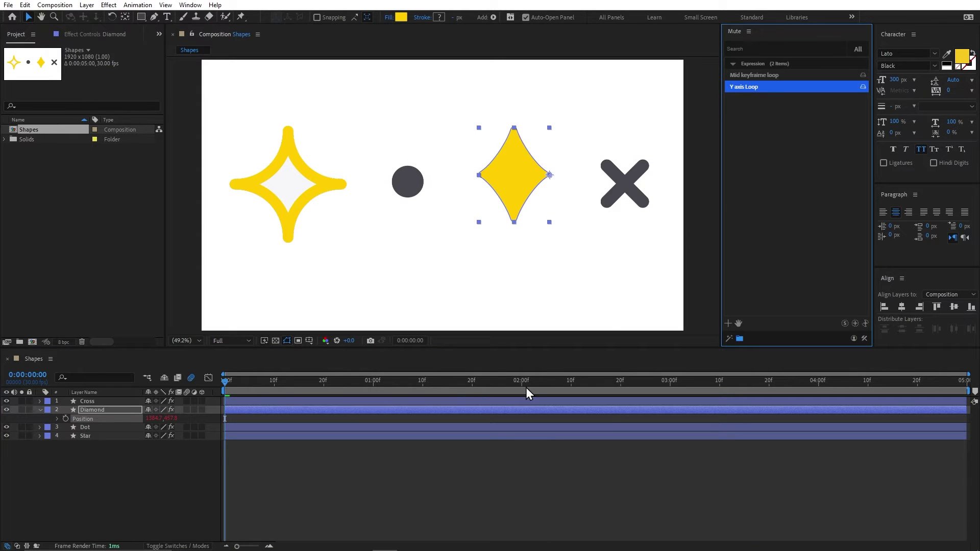
key("space")
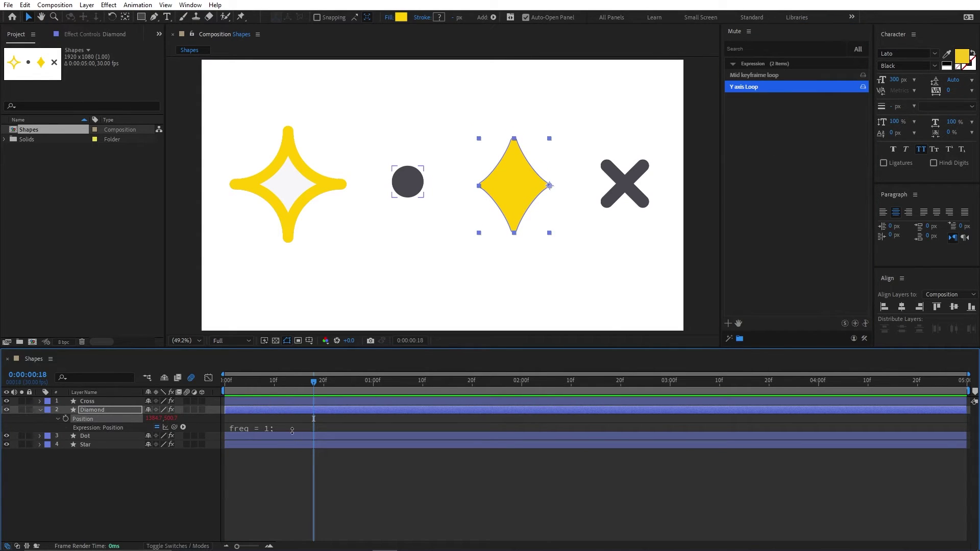
left_click_drag(293, 429, 292, 517)
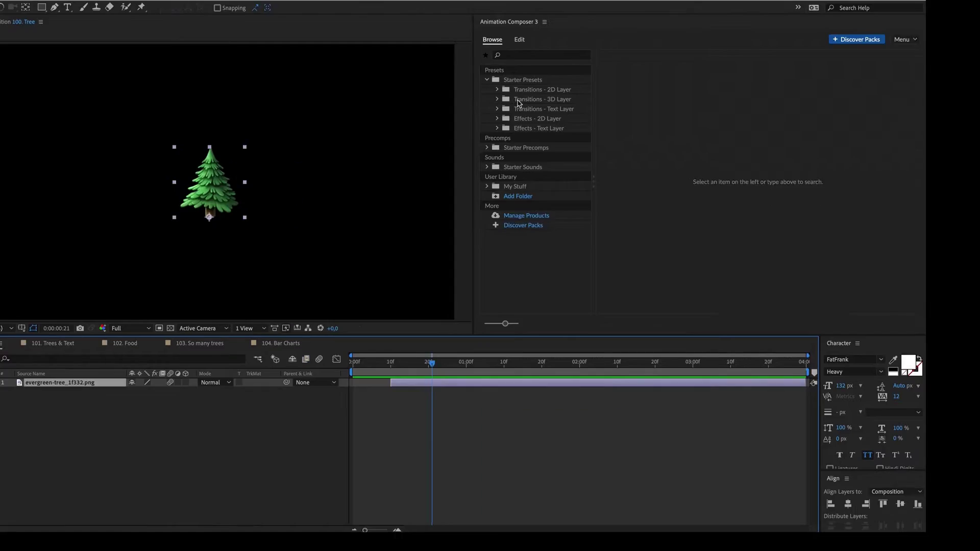
Give the evergreen tree Ease Position & Rotate from Top, then pick the Scale Characters Random text preset.
left_click(378, 132)
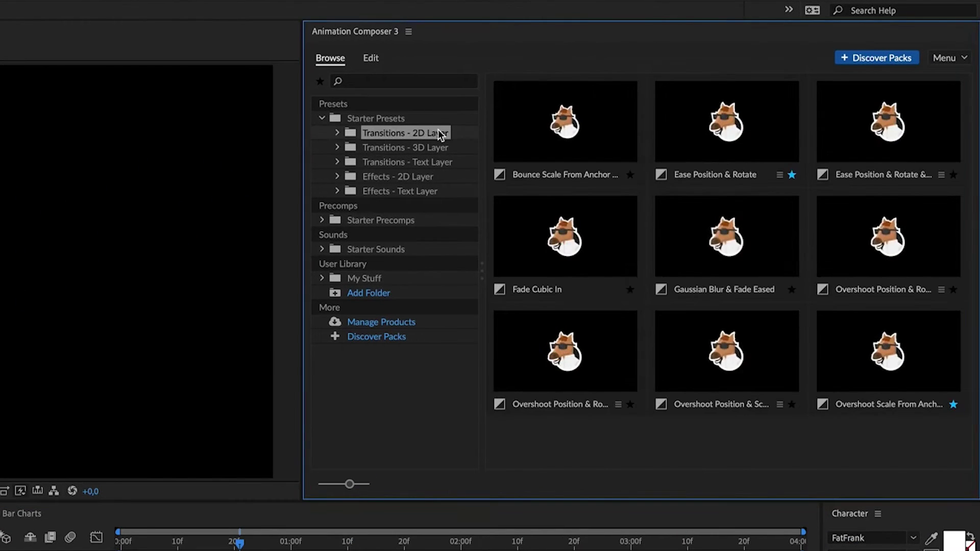
mouse_move(706, 157)
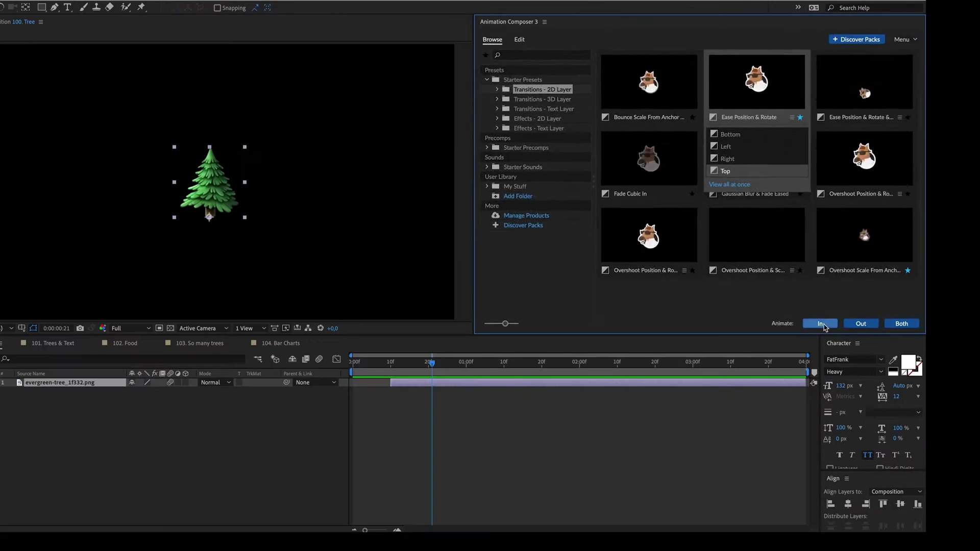
left_click(691, 254)
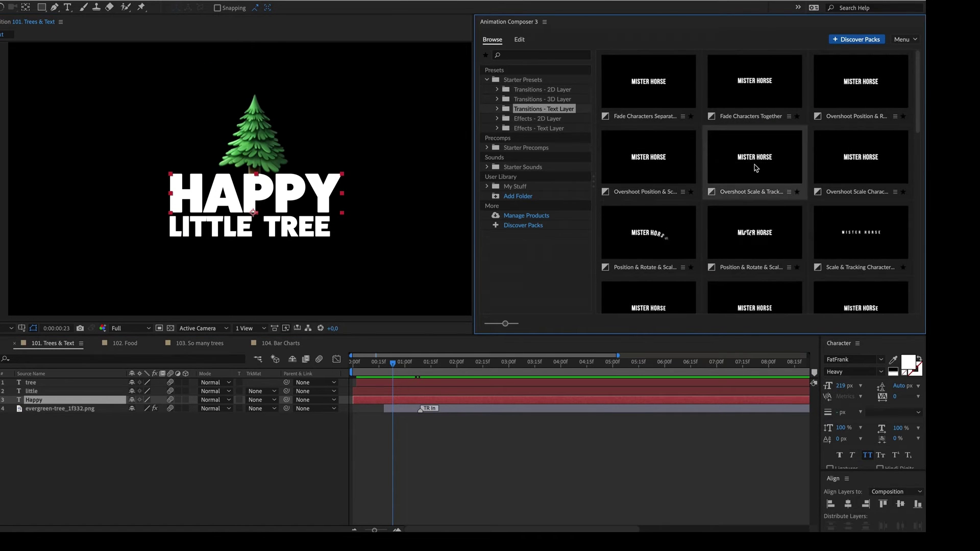
scroll(750, 164, "down", 2)
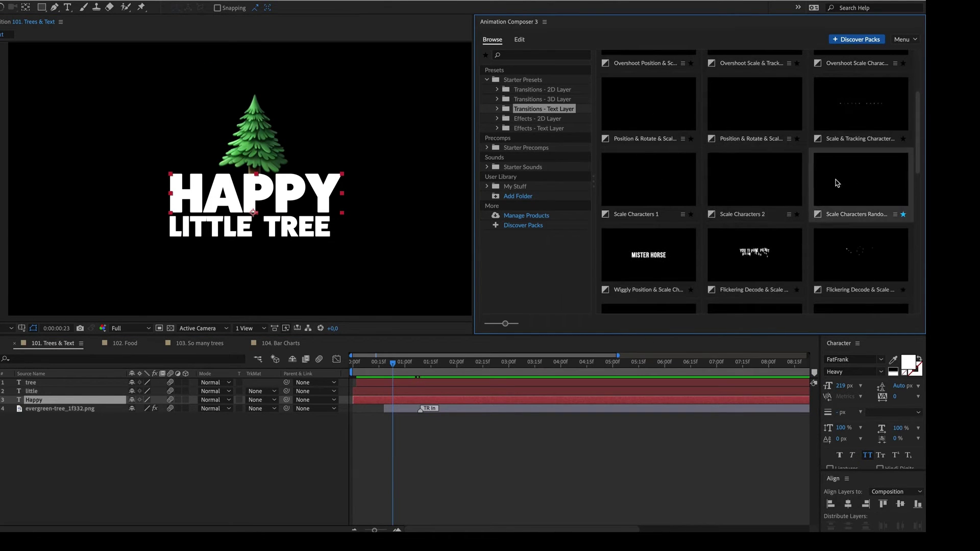
left_click(850, 182)
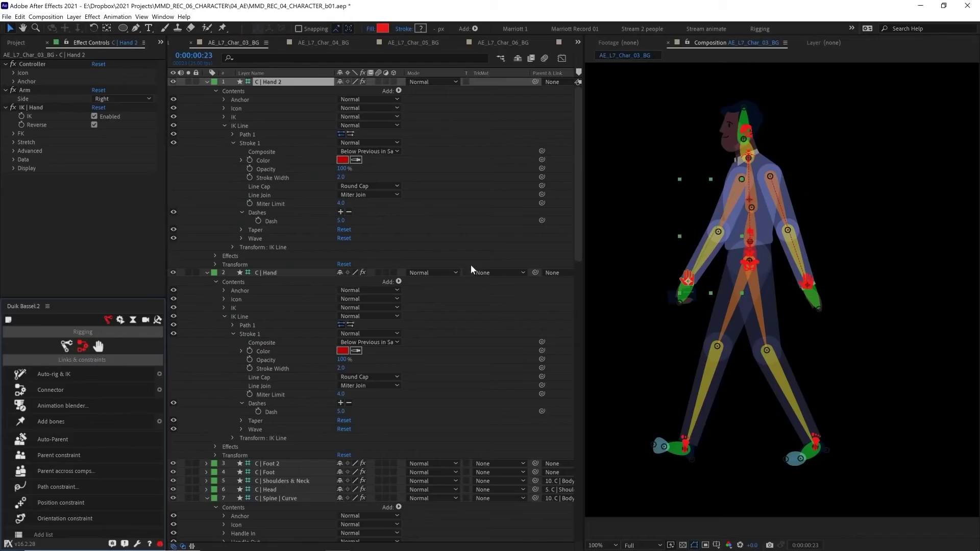
Select every layer of the character rig and collapse their expanded properties.
scroll(306, 327, "down", 8)
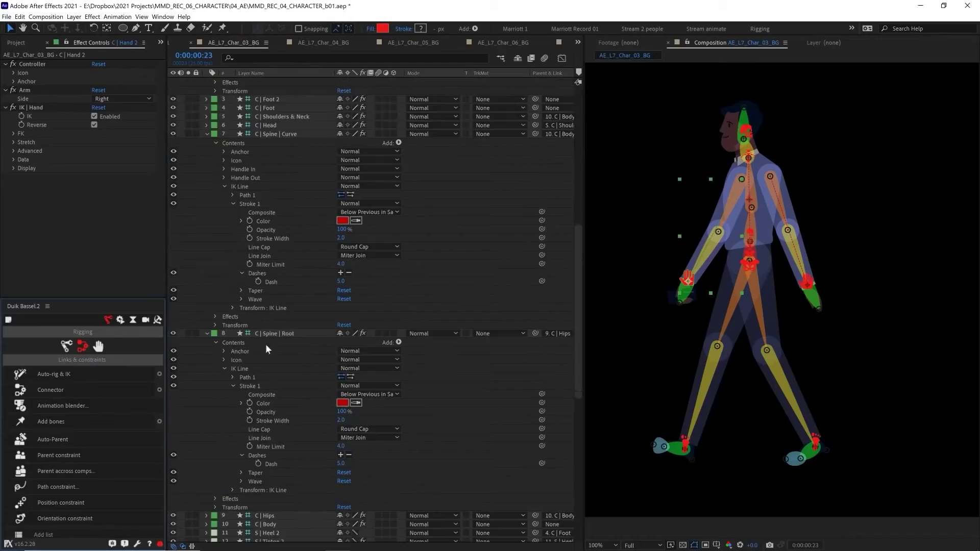
key("ctrl+a")
left_click(209, 333)
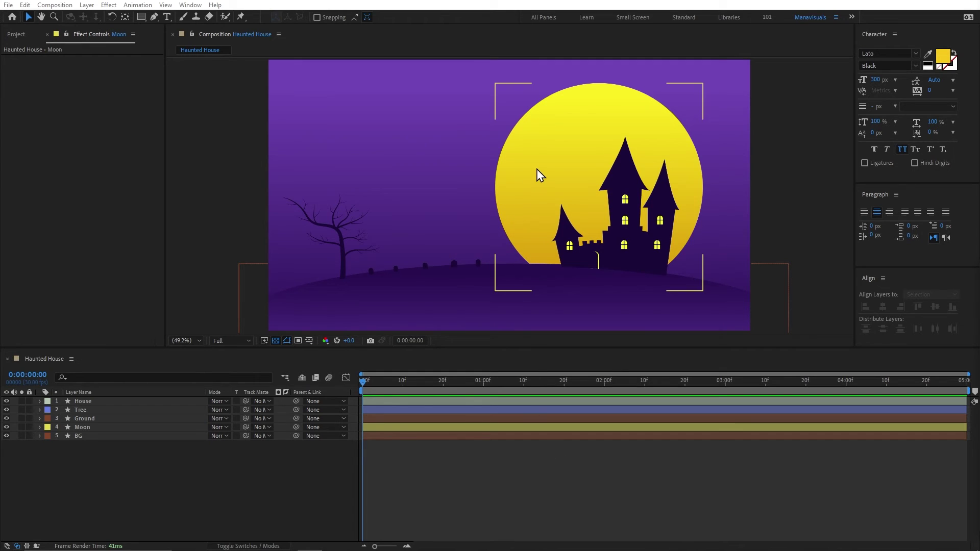
Apply Fractal Noise to the Moon layer through the quick effects search.
left_click(537, 170)
key("ctrl+space")
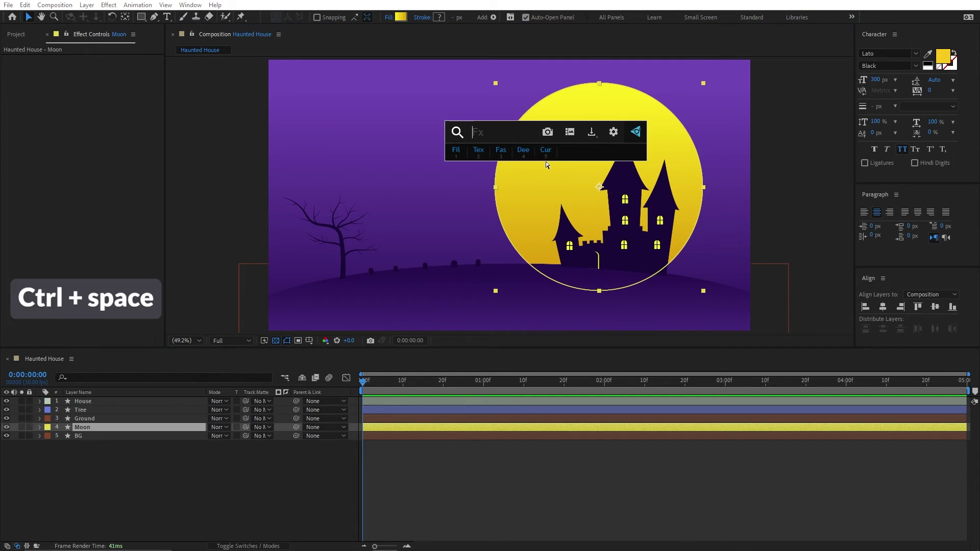
type("frac")
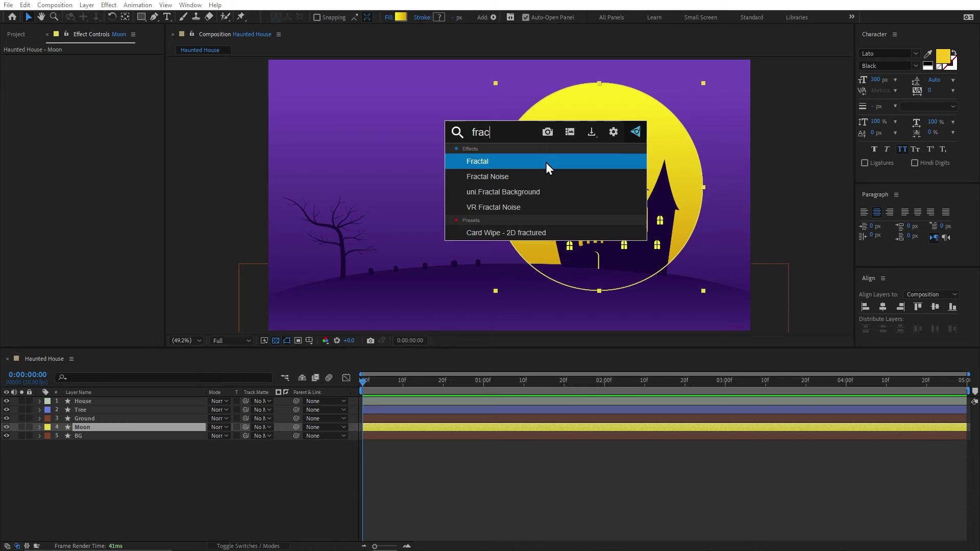
type("t")
key("Down")
key("Return")
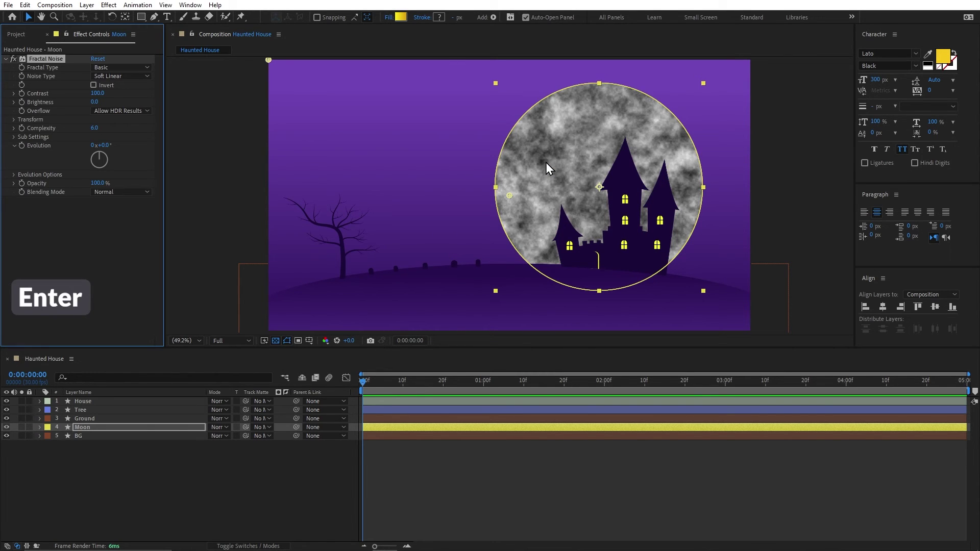
Give the Tree layer a red Fill effect, then deselect it.
left_click(336, 225)
key("ctrl+space")
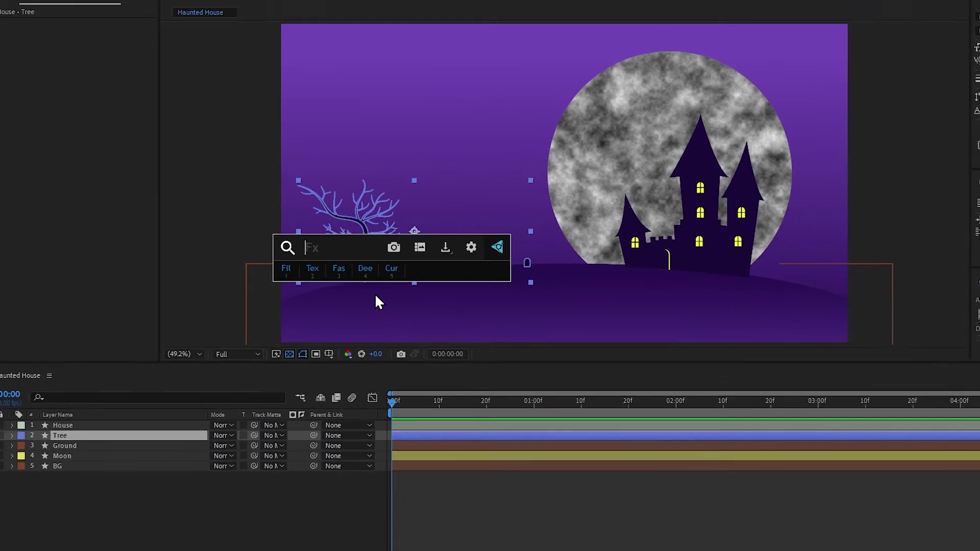
key("1")
left_click(348, 290)
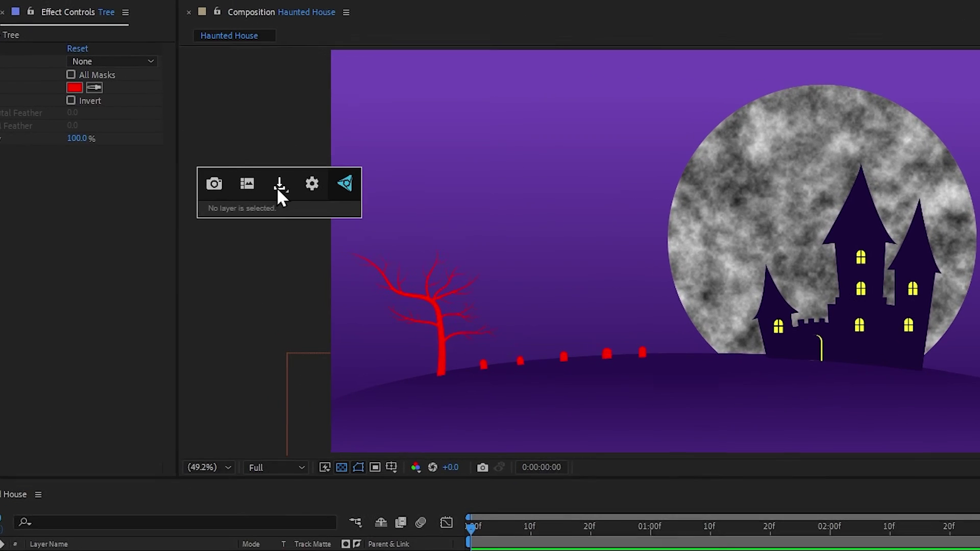
Copy the Haunted House frame to the clipboard, abandoning an attempted Save to JPG.
left_click(233, 150)
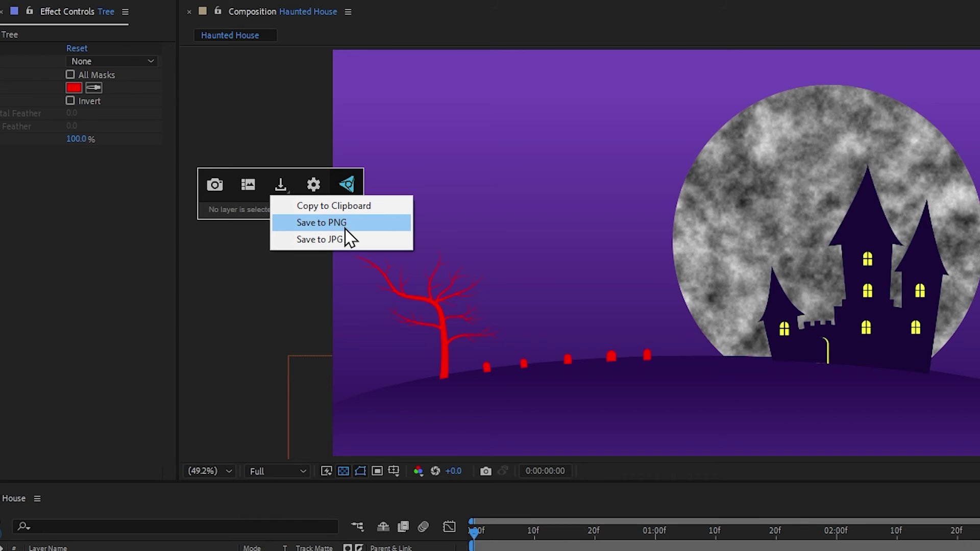
left_click(361, 247)
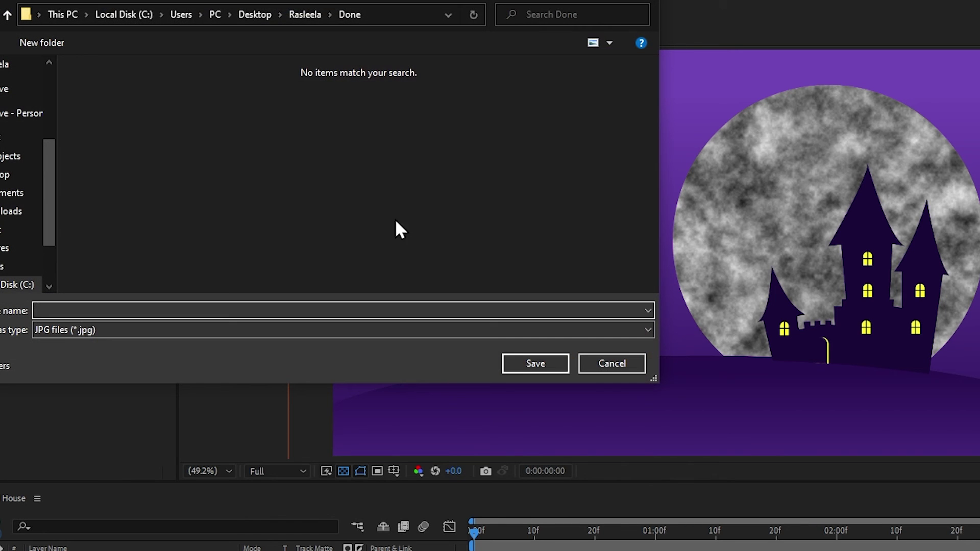
left_click(614, 366)
left_click(358, 203)
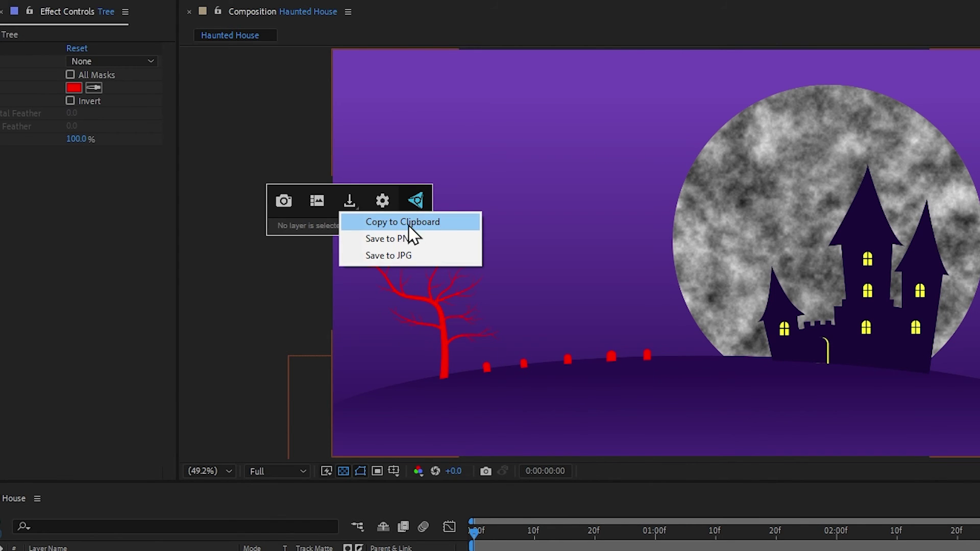
left_click(428, 229)
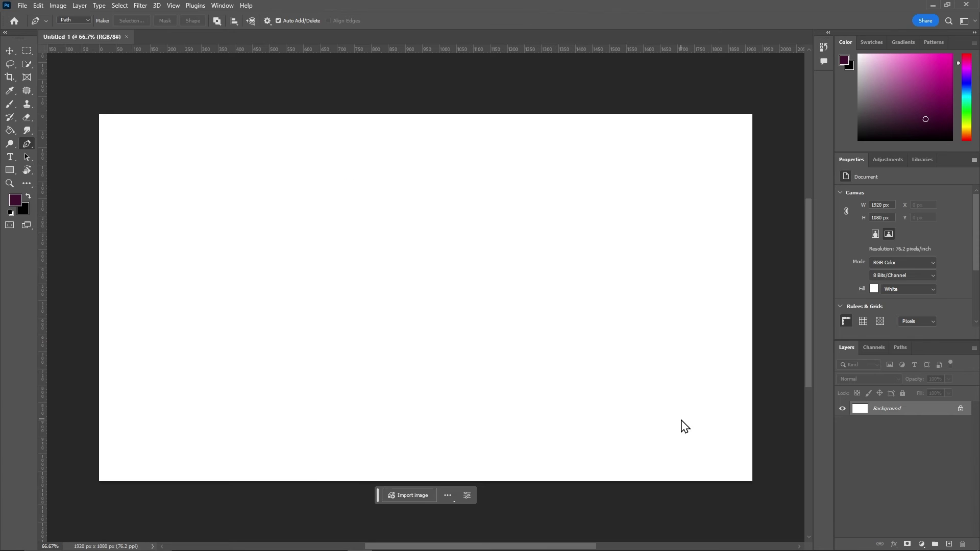
Paste the clipboard frame into the Untitled-1 document with Ctrl+V.
key("ctrl+v")
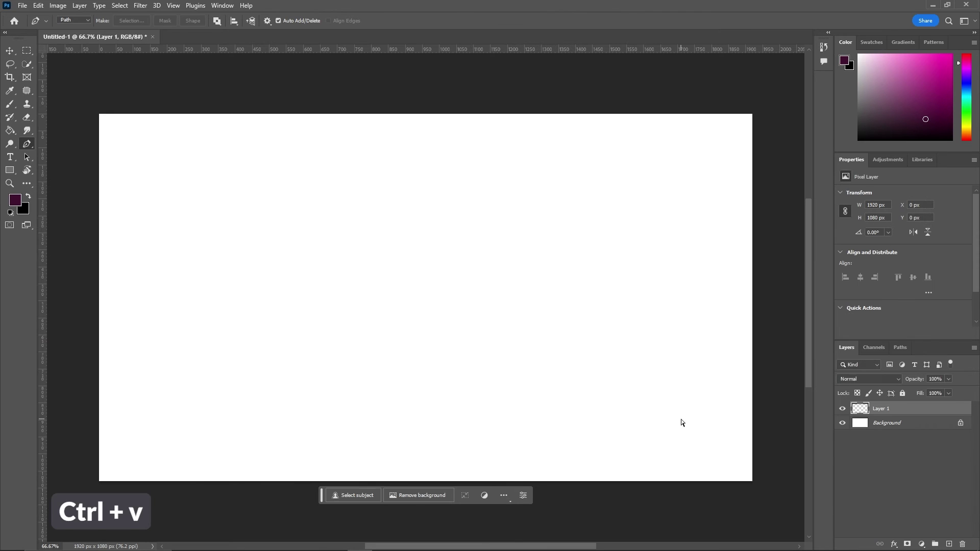